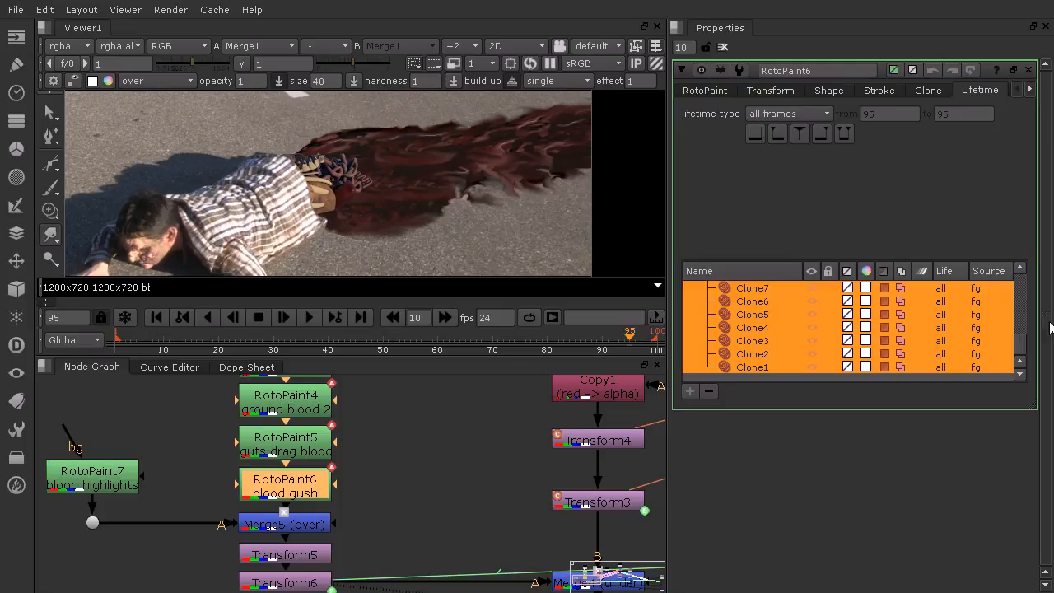
Set a scale keyframe of 1 at frame 100 on the Root layer of RotoPaint6 (blood gush)
left_click_drag(1026, 344, 1021, 286)
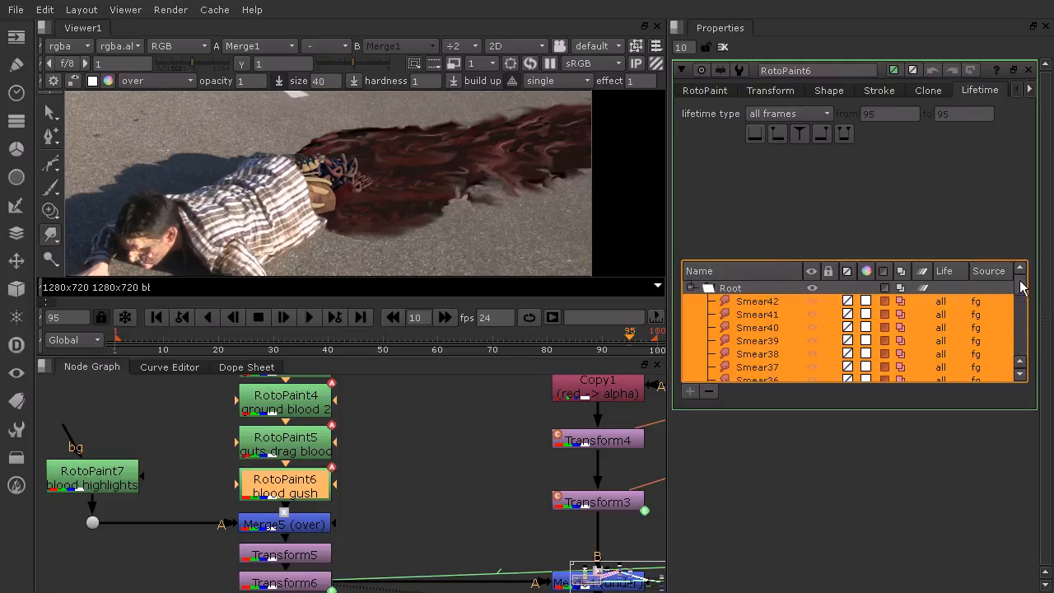
left_click(951, 288)
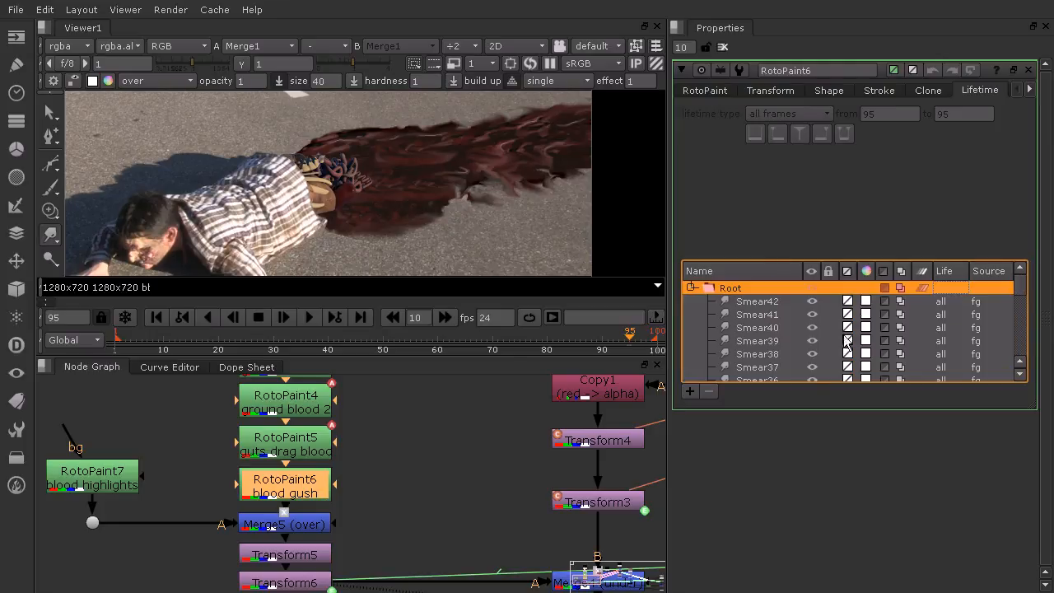
left_click(794, 379)
left_click(690, 289)
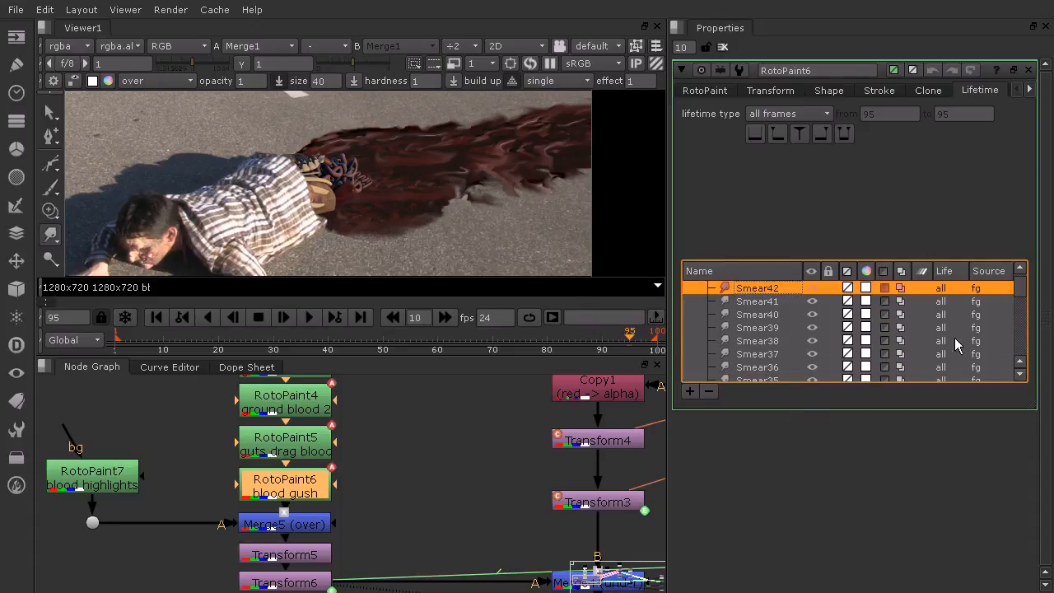
scroll(1024, 282, "up", 1)
left_click(781, 286)
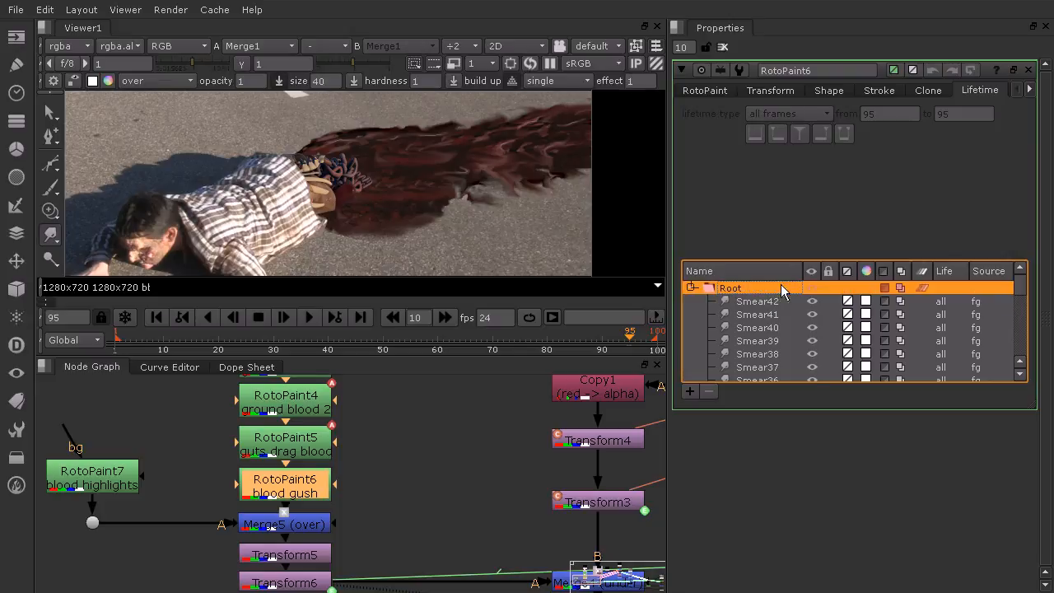
left_click(772, 91)
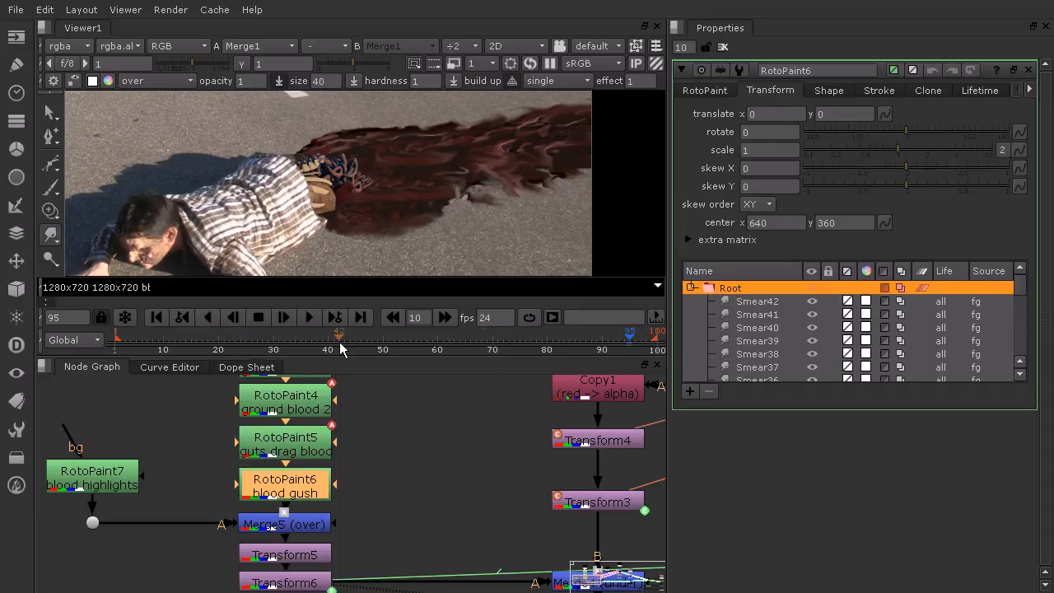
left_click(657, 350)
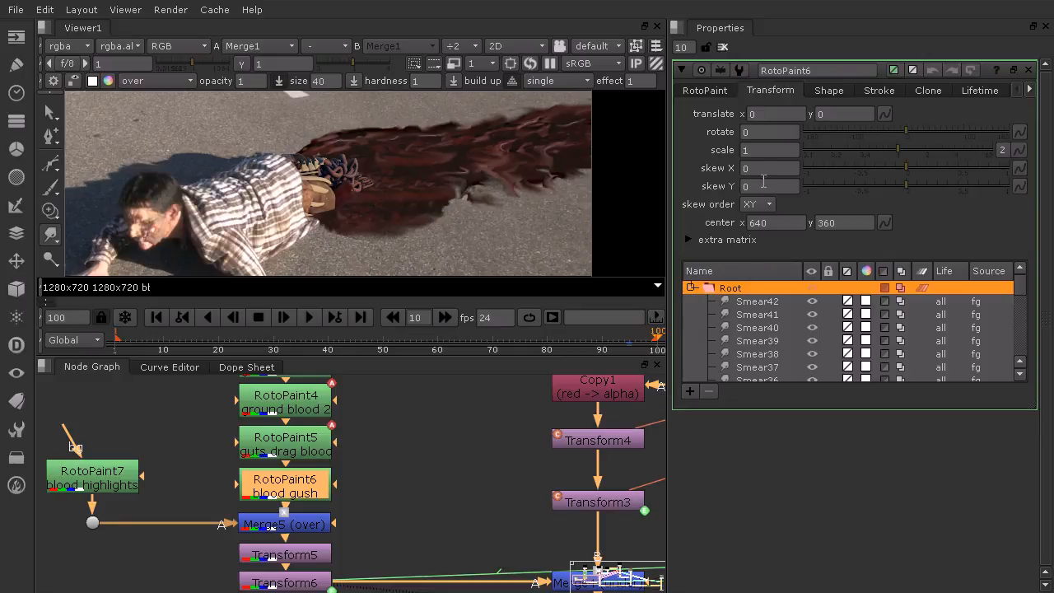
right_click(764, 149)
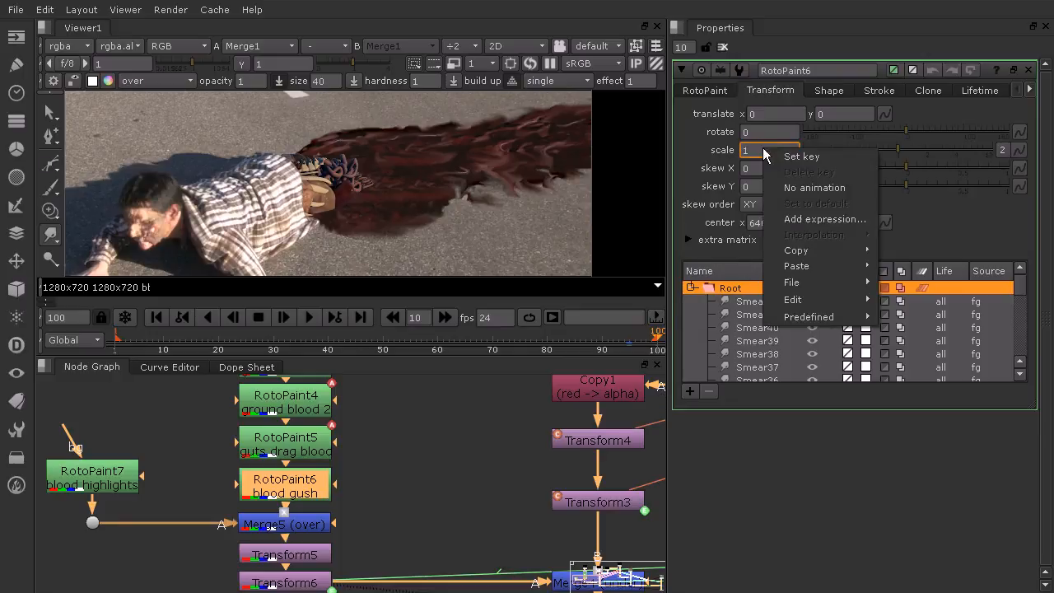
left_click(807, 155)
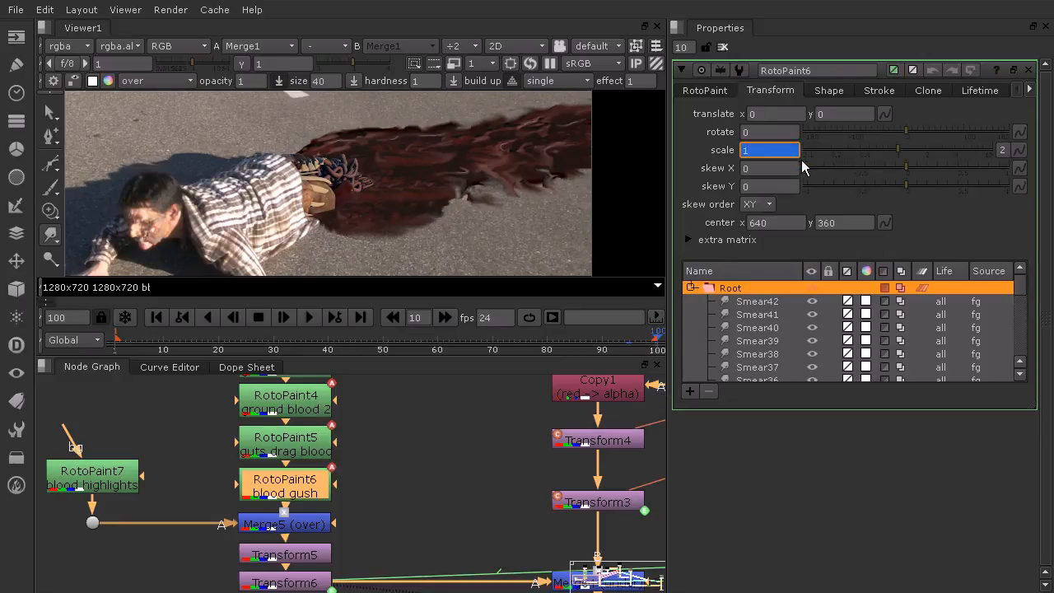
Key the Root layer's scale at 0.68 on frame 20, and play back the resulting animation
left_click(220, 350)
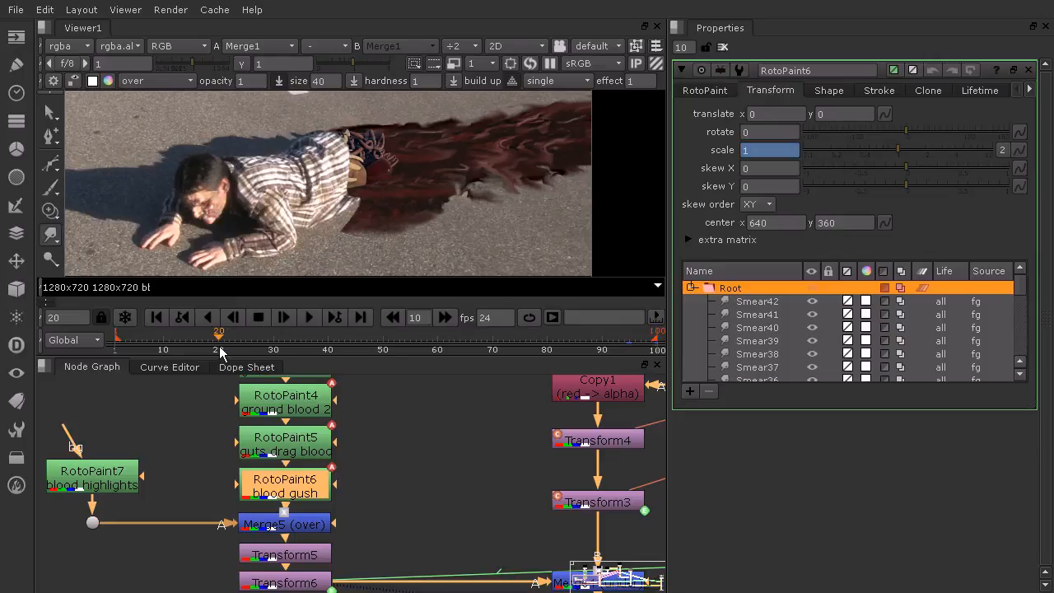
left_click(228, 346)
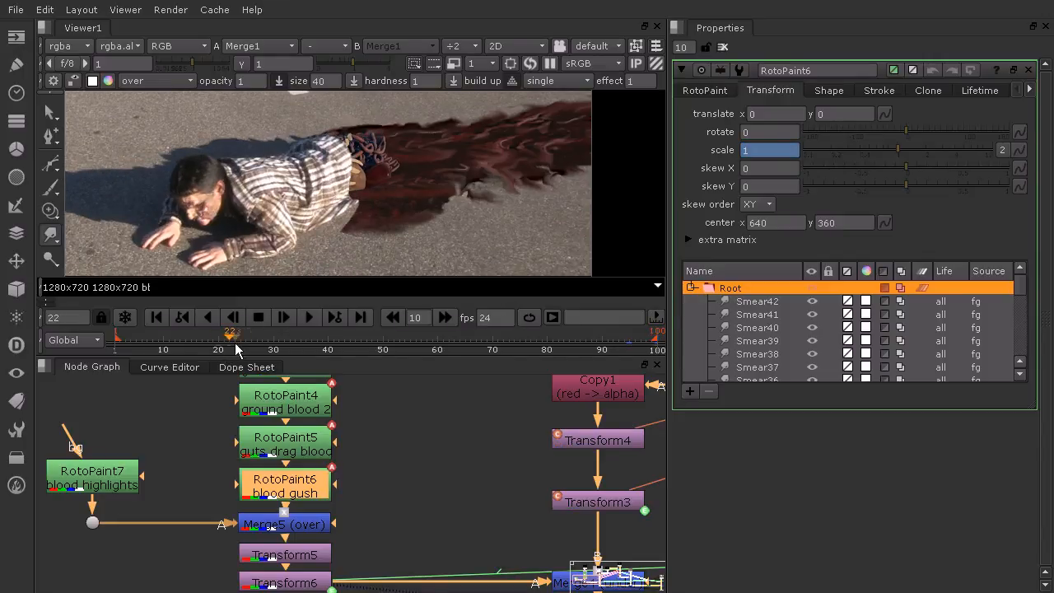
key("Return")
mouse_move(232, 351)
left_mouse_down()
mouse_move(291, 350)
mouse_move(219, 351)
left_mouse_up()
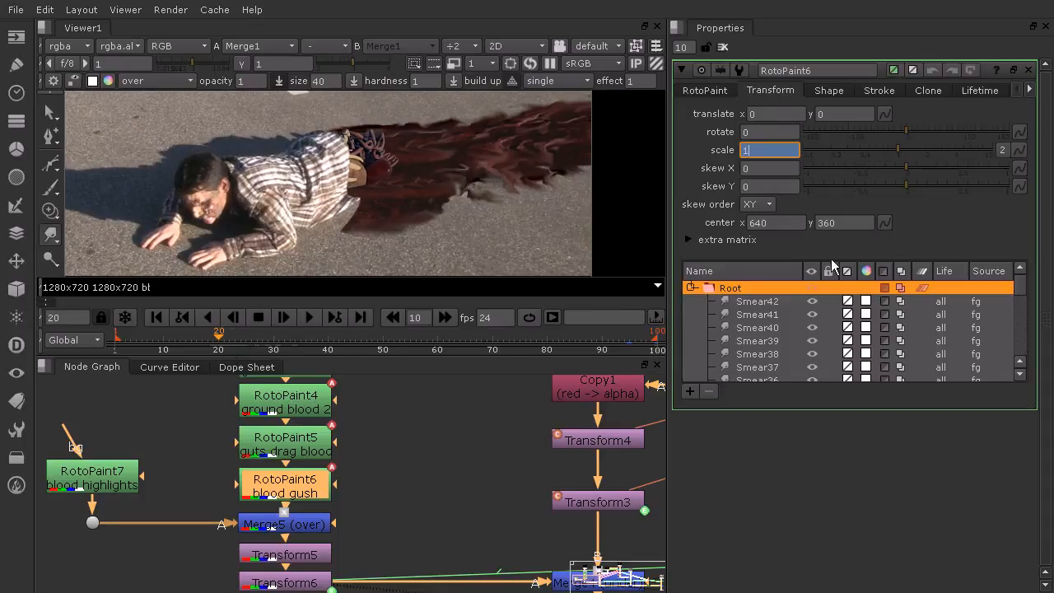
left_click_drag(898, 146, 882, 149)
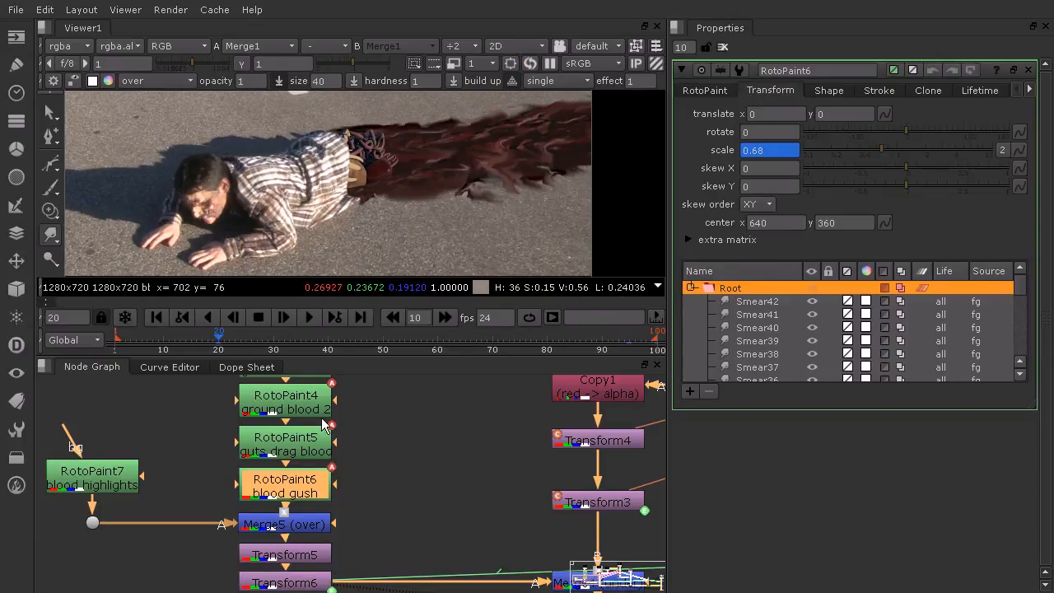
left_click(307, 318)
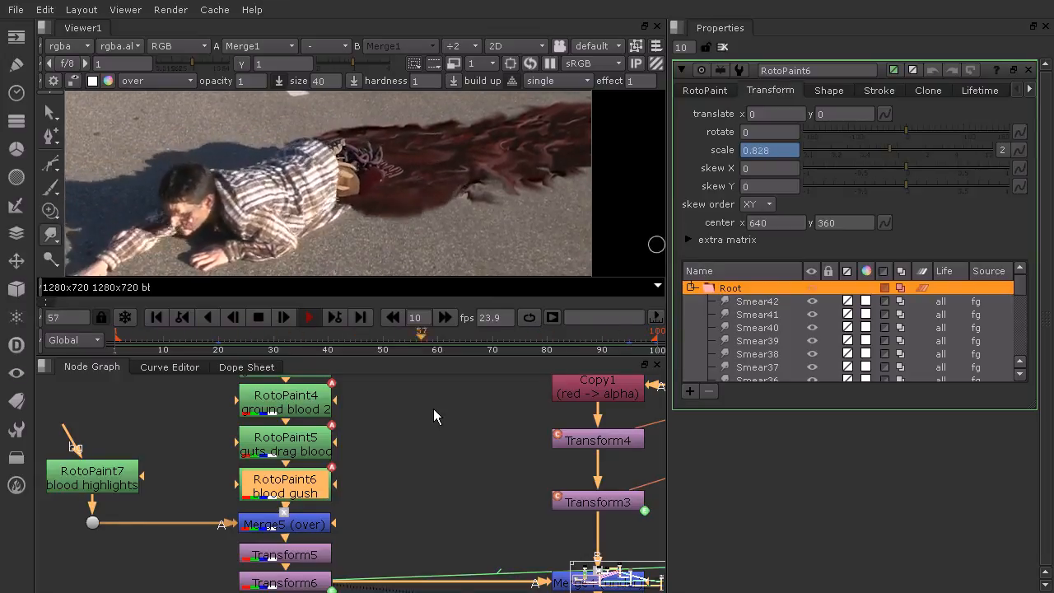
left_click(258, 317)
Try center x values of 600, 500 and 400 for the Root layer's transform at frame 20
left_click(219, 340)
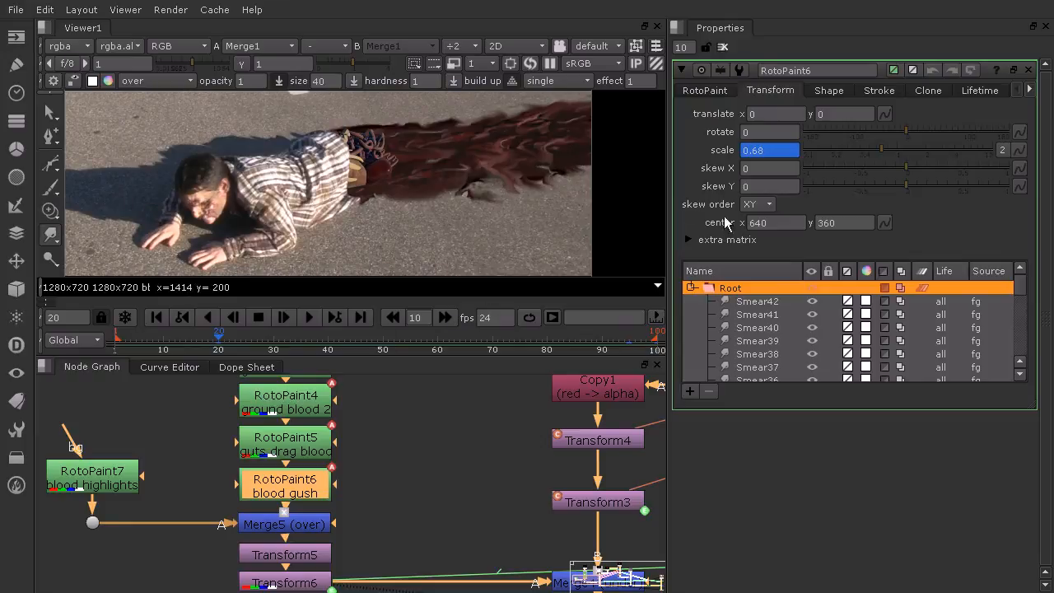
double_click(784, 223)
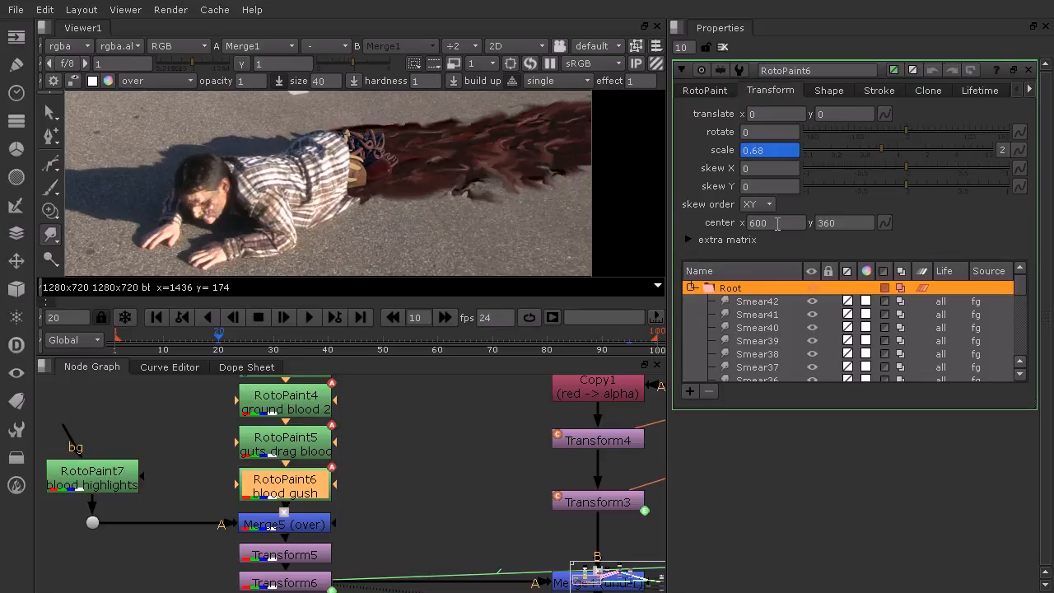
left_click_drag(785, 224, 725, 226)
key("Return")
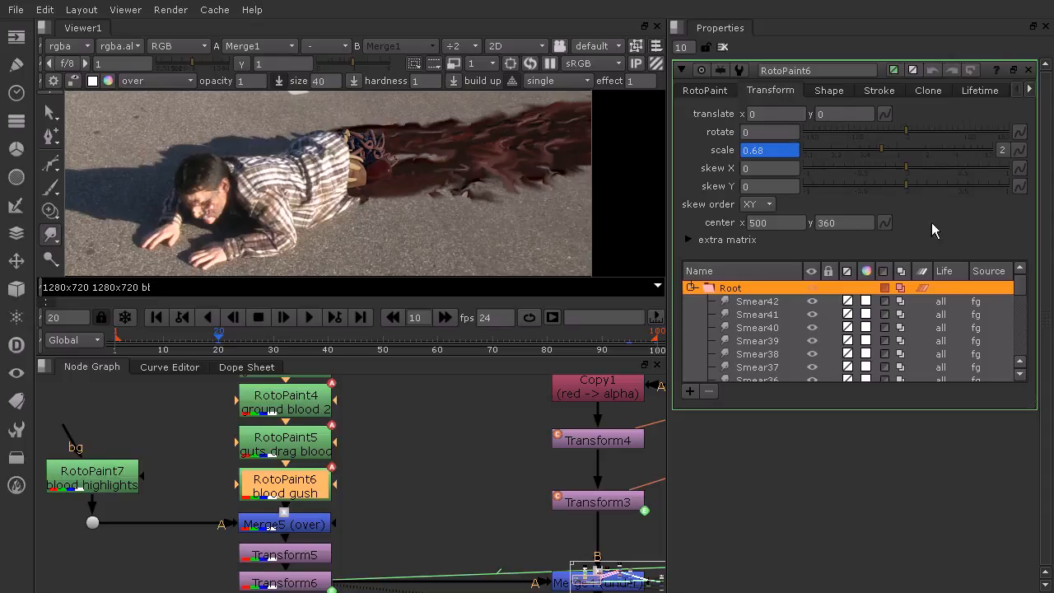
left_click(779, 222)
type("400")
key("Return")
Set the Root layer's transform center to x 100 and y 200, and play back the shot
left_click(791, 222)
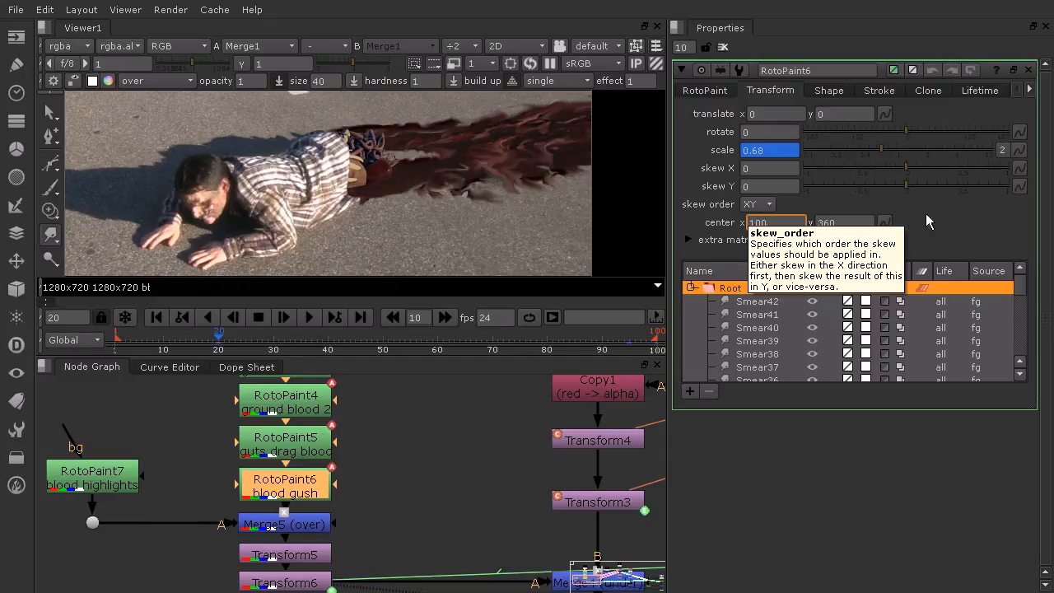
type("100")
key("Return")
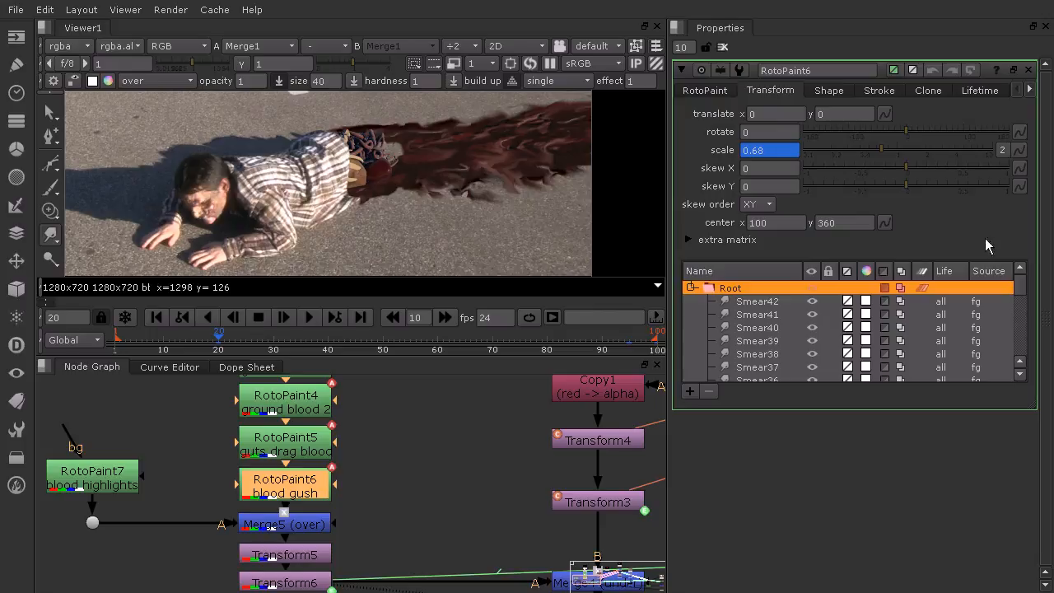
left_click(852, 221)
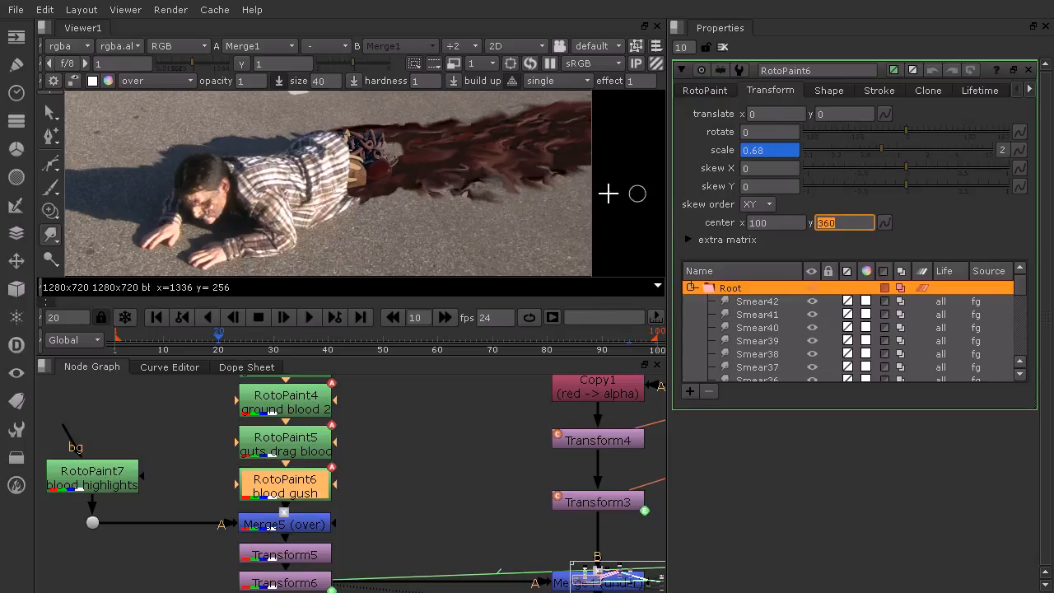
key("Return")
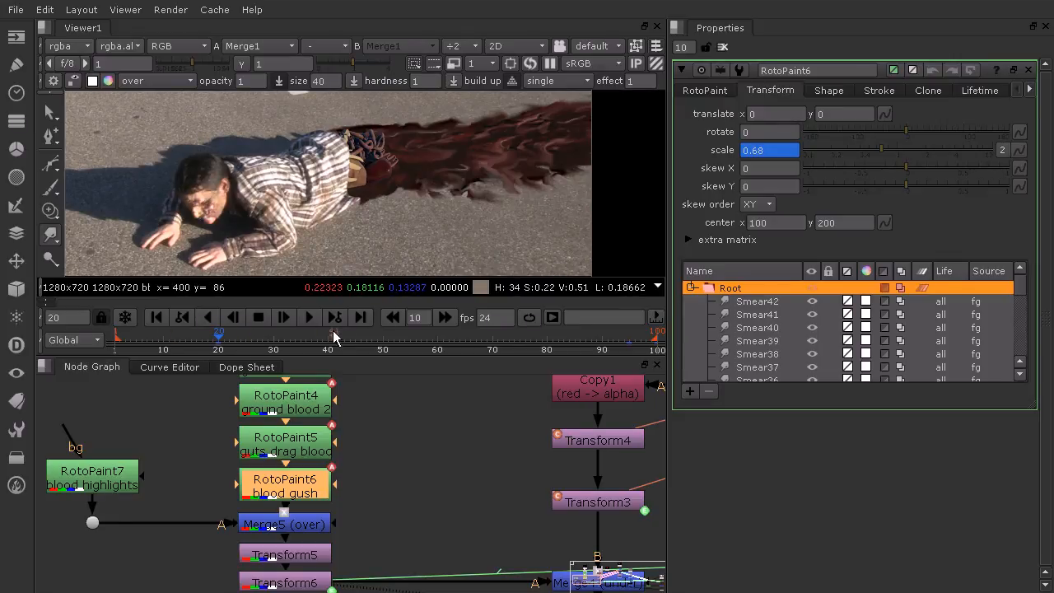
left_click(310, 317)
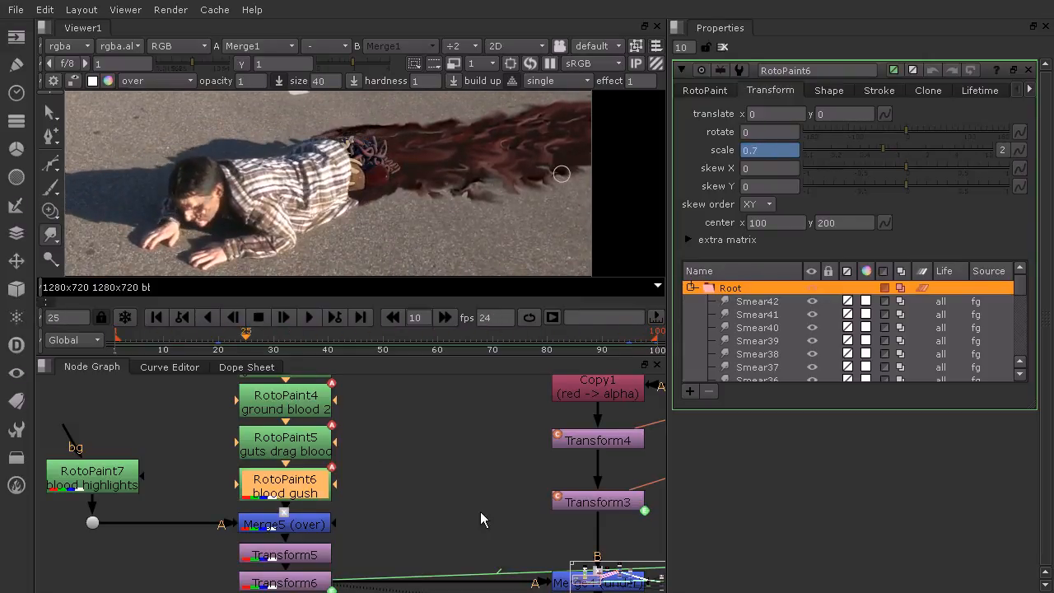
Close the RotoPaint6 settings, set the Transform5 node's scale to 0.95 and key it at frame 1
left_click(1030, 70)
double_click(299, 556)
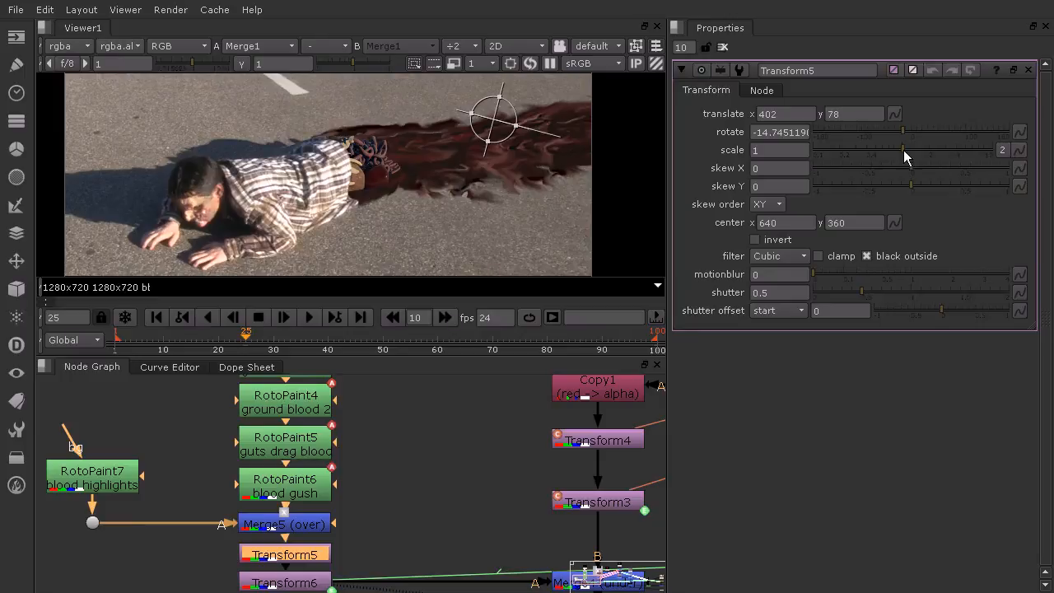
left_click_drag(902, 149, 901, 150)
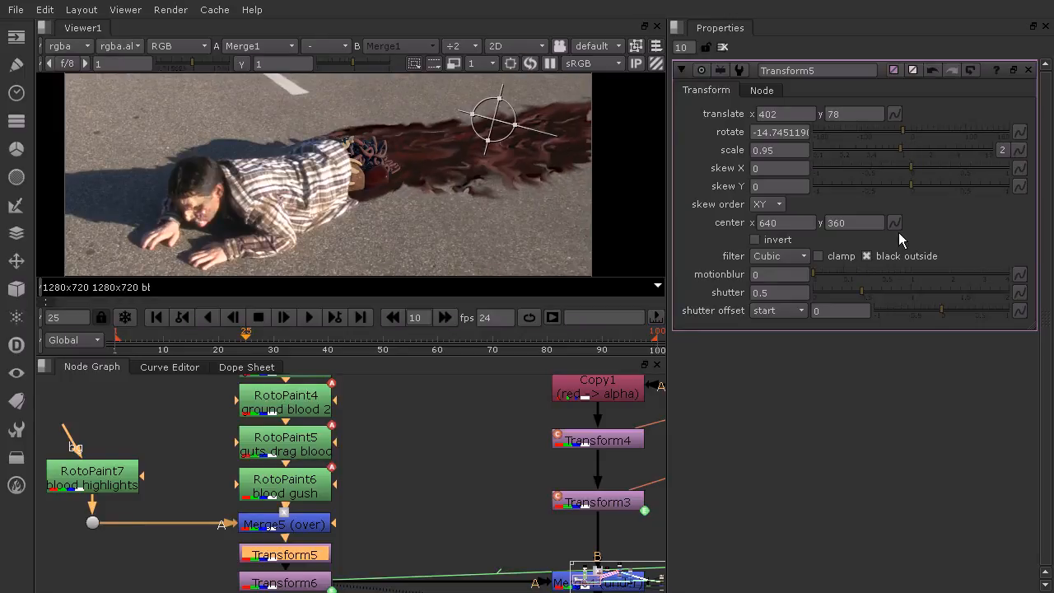
left_click(119, 353)
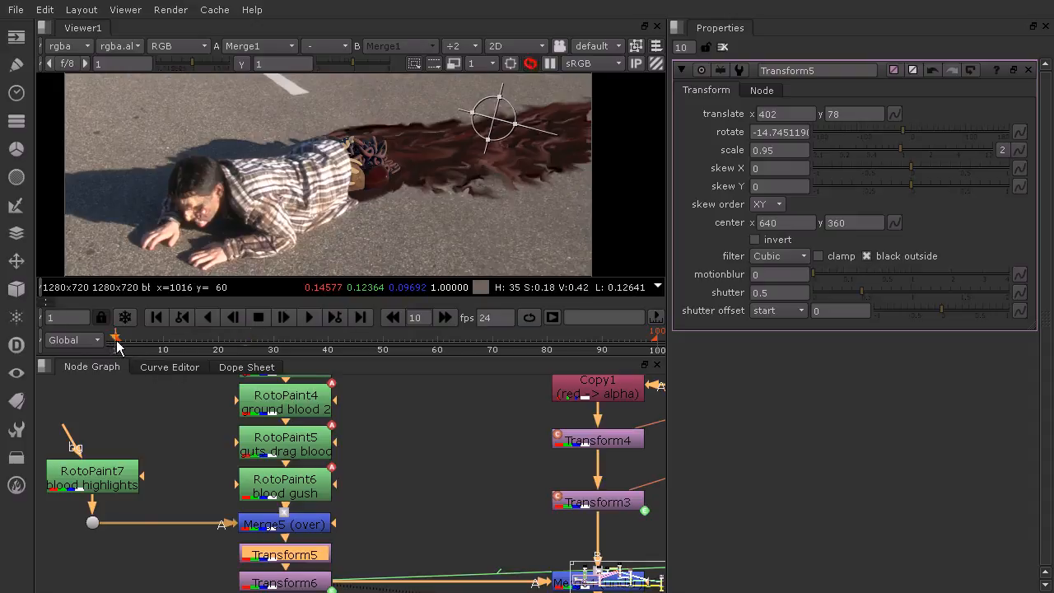
right_click(806, 154)
left_click(837, 160)
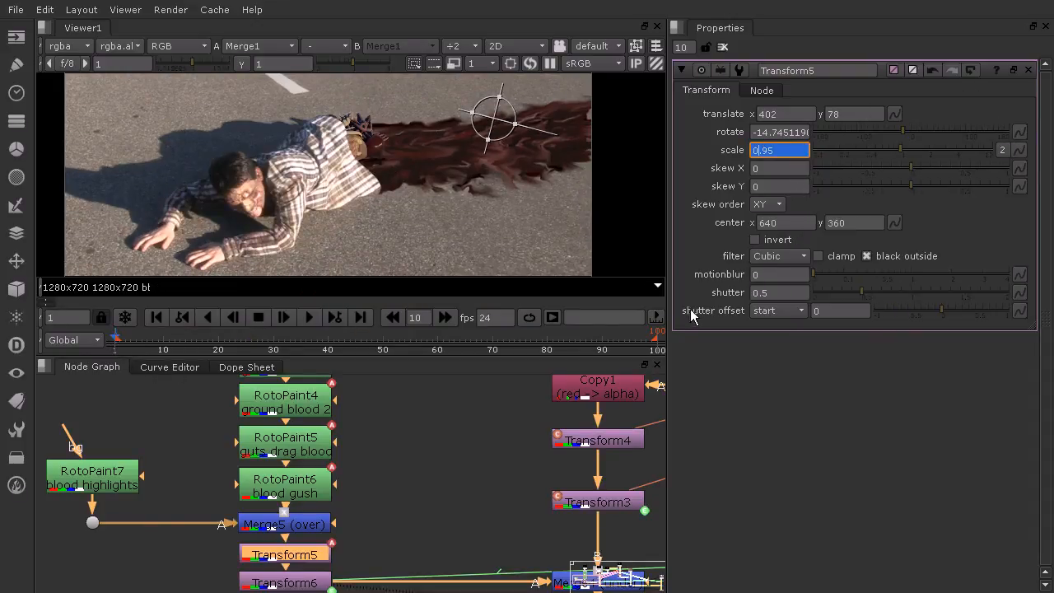
Set Transform5's scale to 1 at frame 100 and play back the animation
left_click(659, 342)
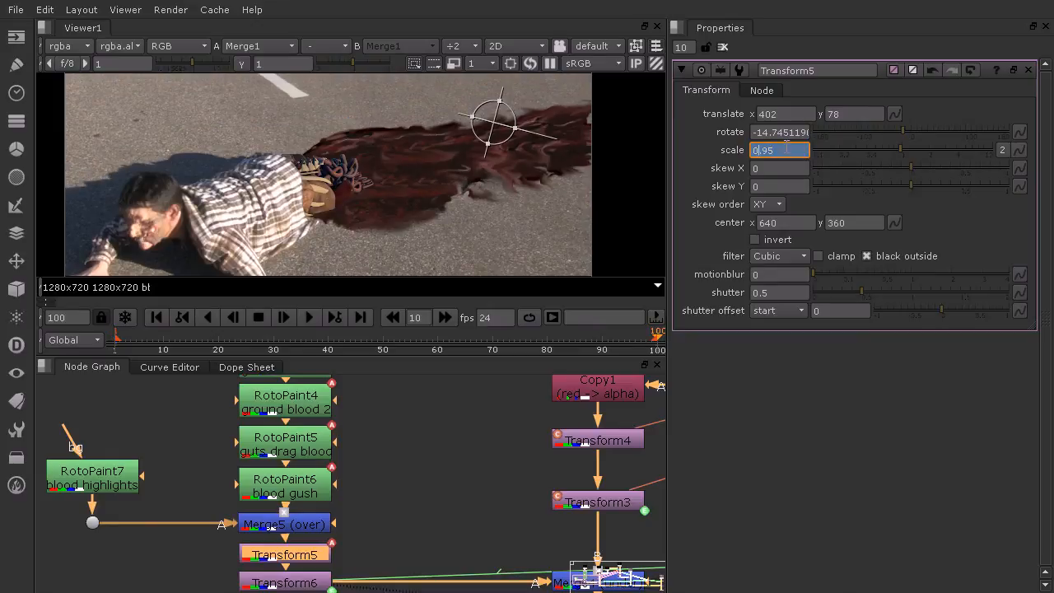
key("Return")
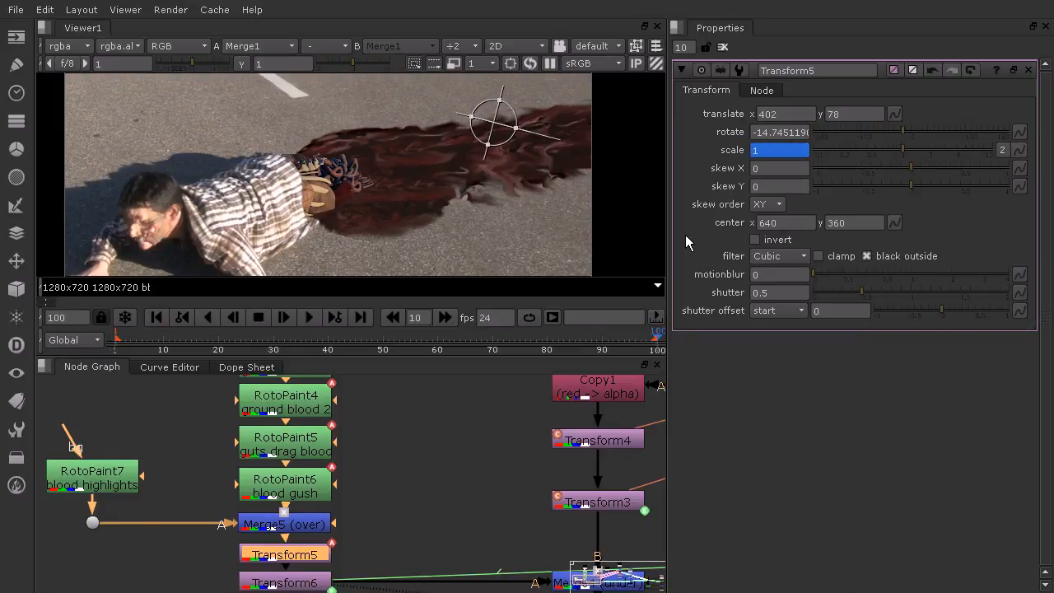
left_click(309, 317)
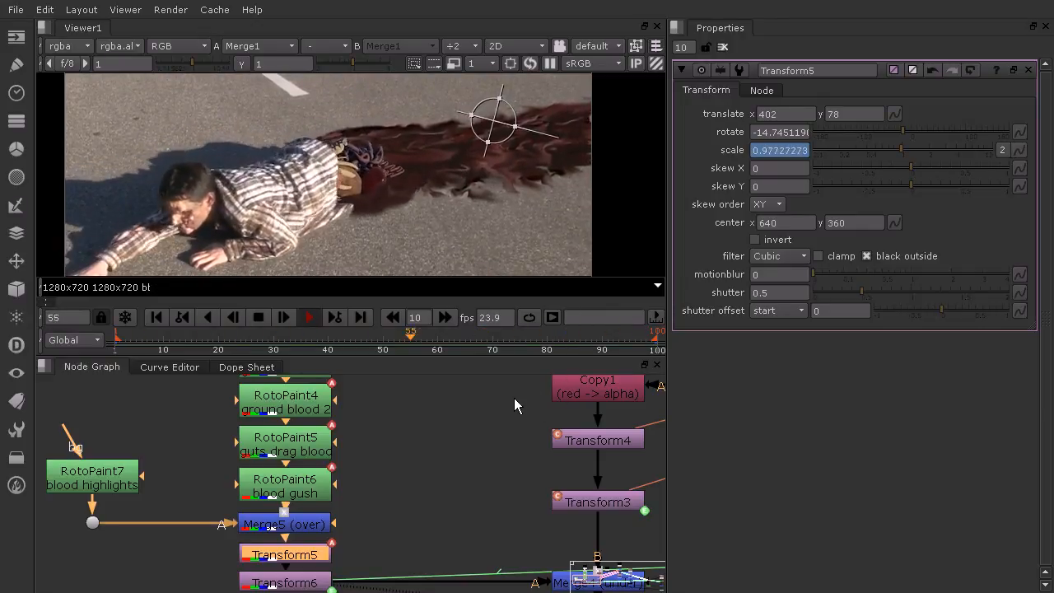
left_click(259, 317)
Open the transform settings of RotoPaint4 (ground blood 2) and try reducing the scale to 0.18
middle_click_drag(421, 440, 463, 420)
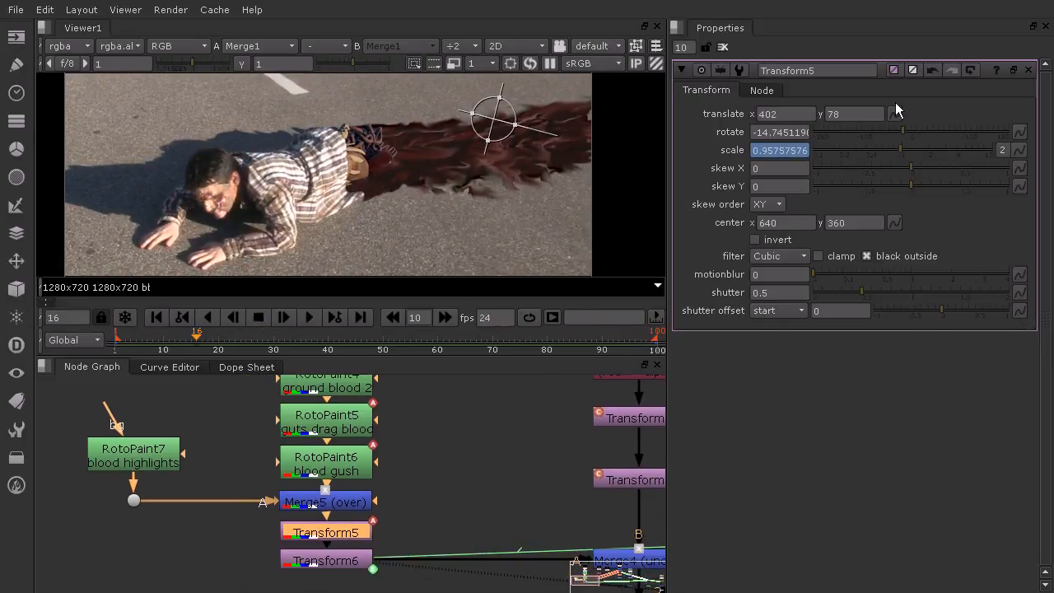
middle_click_drag(391, 411, 489, 461)
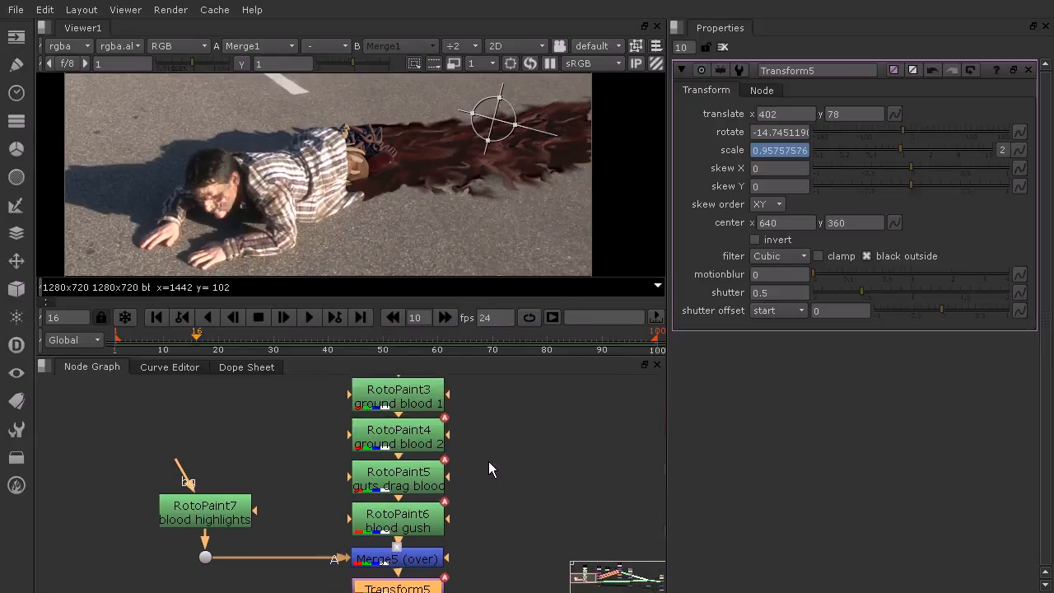
left_click(393, 430)
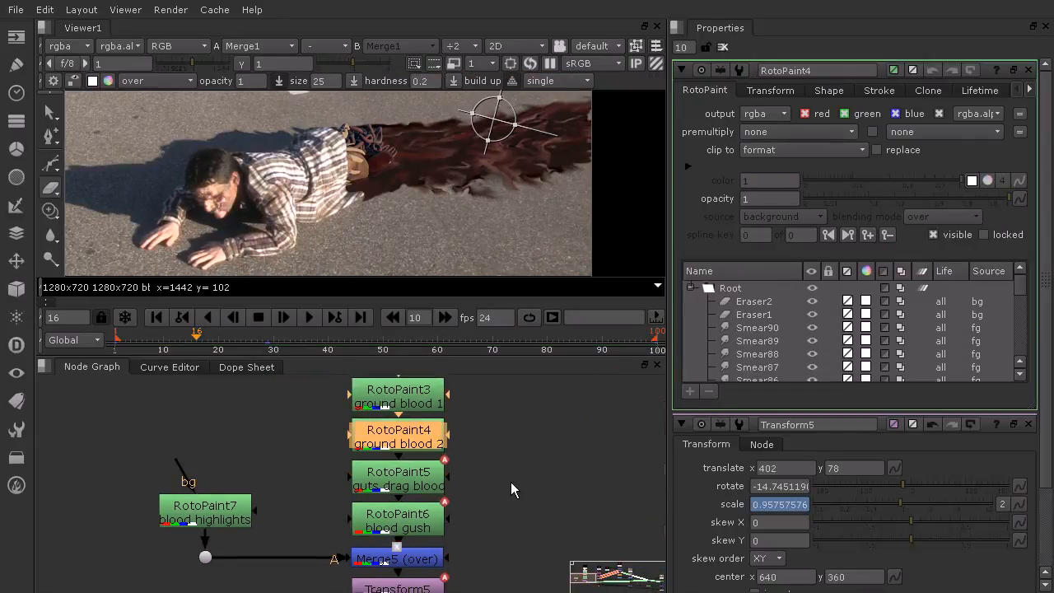
left_click(768, 91)
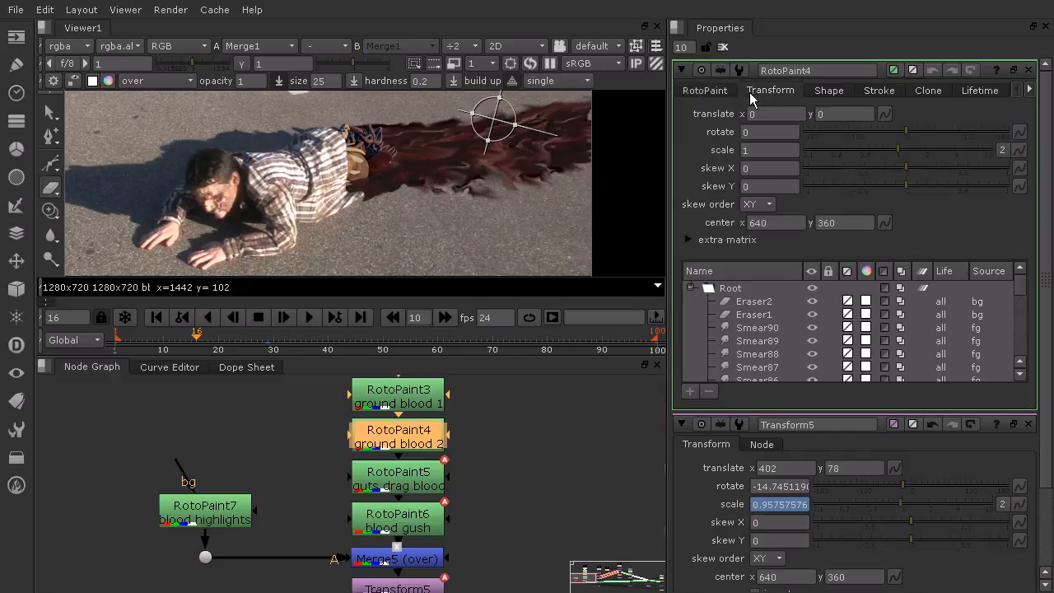
left_click_drag(894, 145, 828, 151)
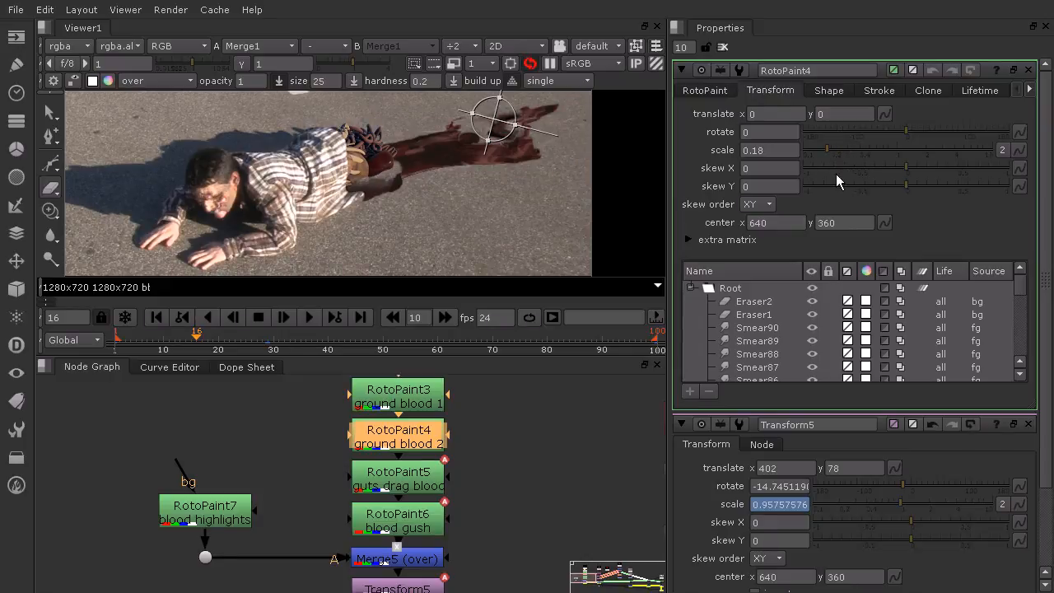
Set RotoPaint4's scale to 1 at frame 100 and add a keyframe for it
left_click(658, 341)
double_click(744, 150)
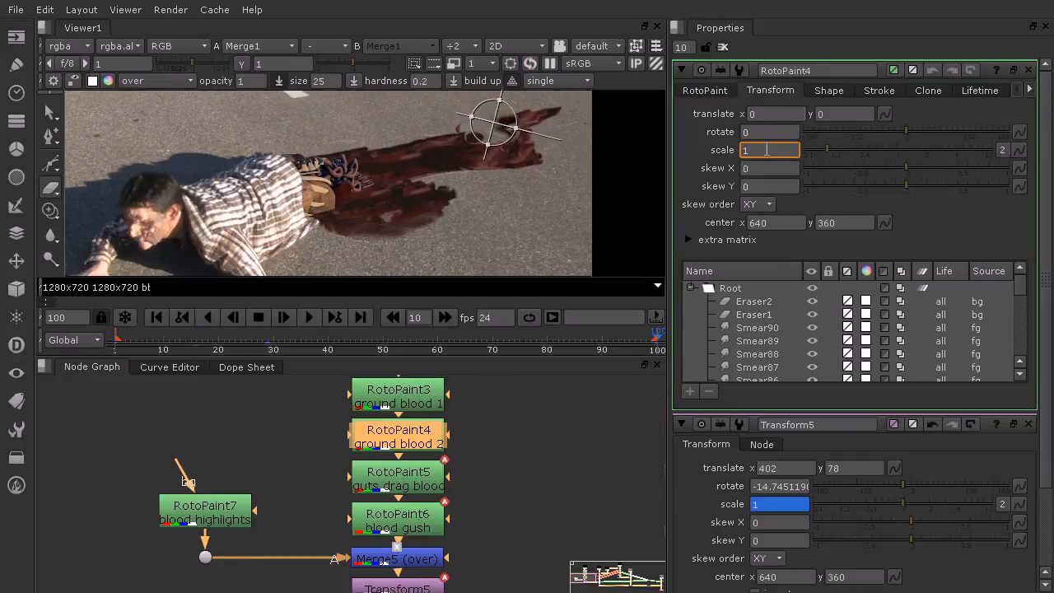
type("1")
right_click(767, 150)
left_click(795, 156)
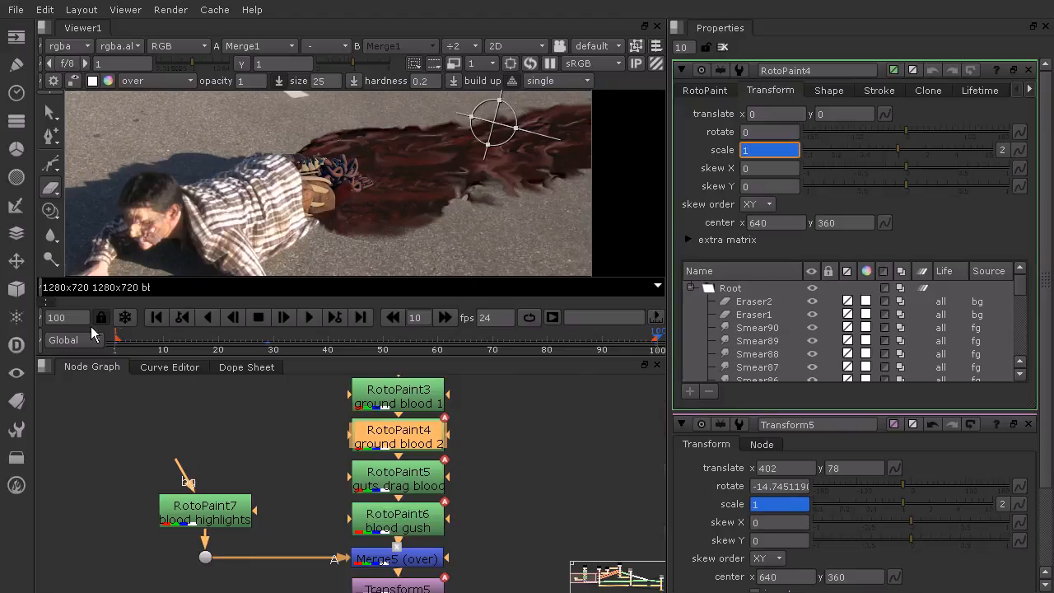
Set RotoPaint4's scale to 0.94 at frame 1 and play back the blood animation
left_click(111, 346)
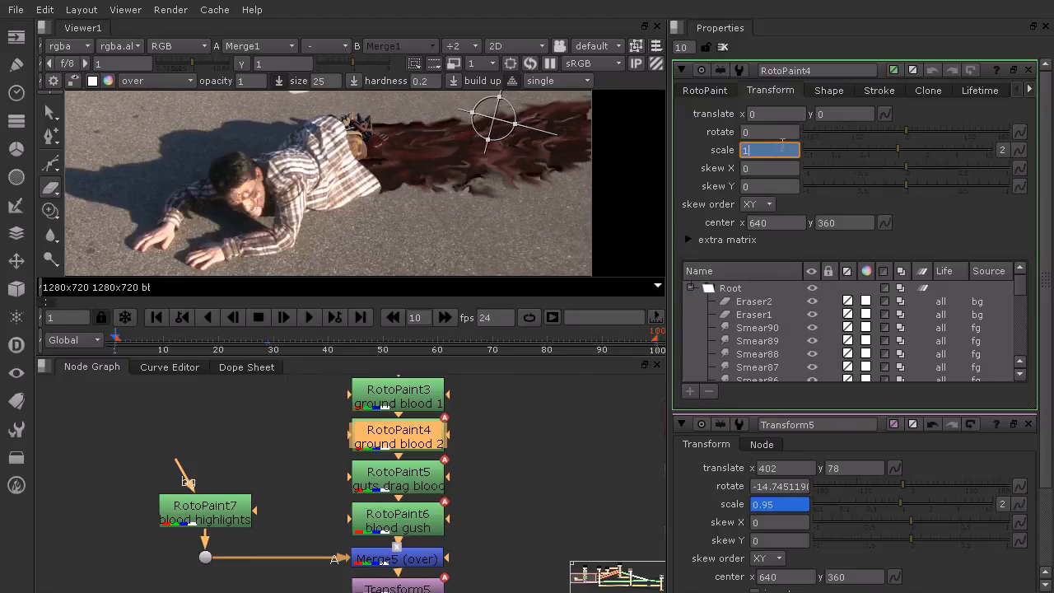
left_click(898, 149)
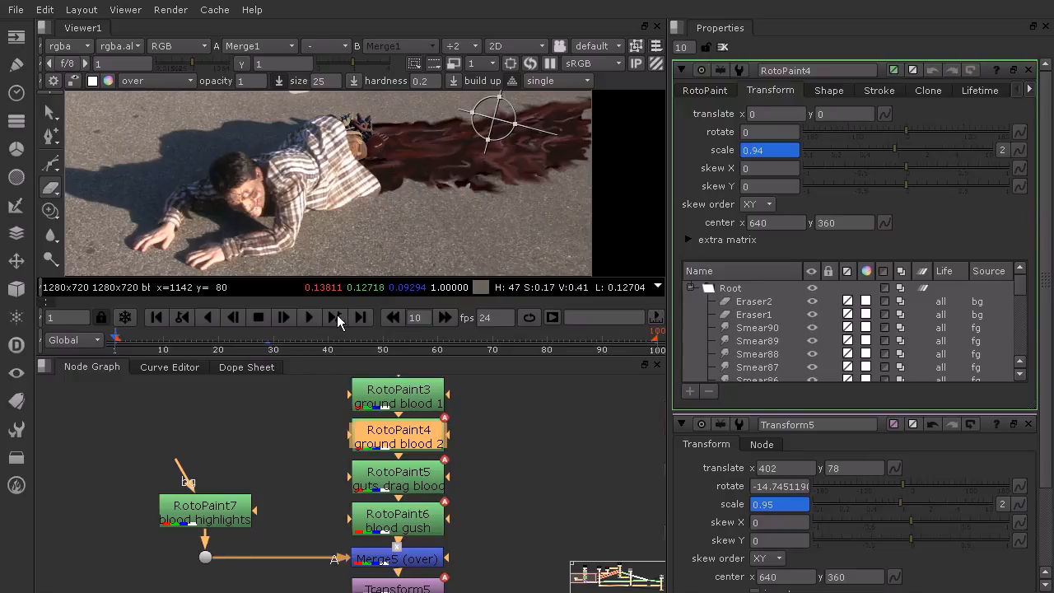
left_click(312, 319)
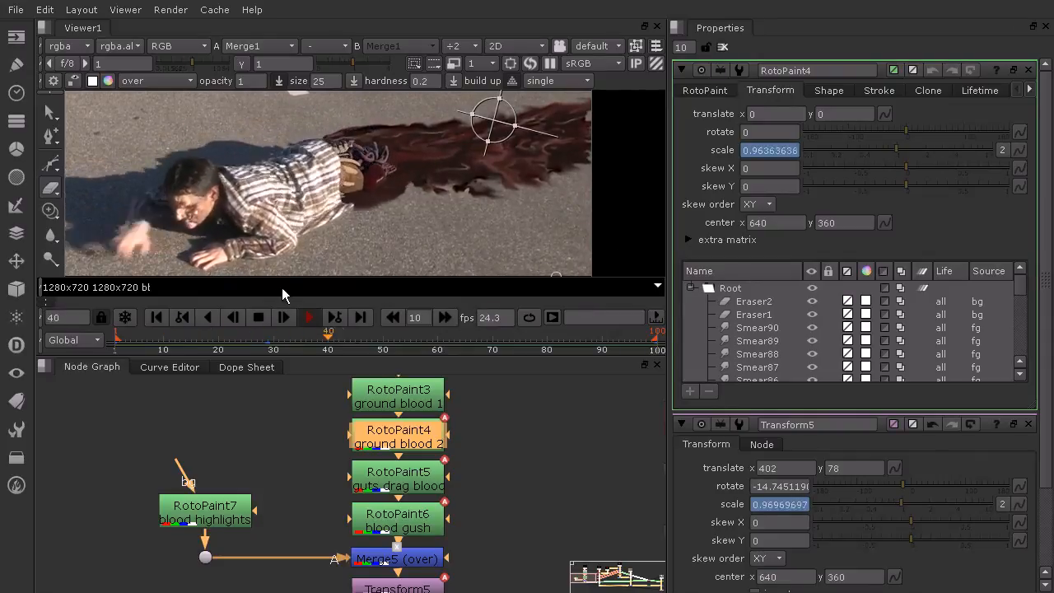
key("k")
Inspect the pavement above the blood trail up close while playing and scrubbing through the early frames
scroll(463, 187, "up", 4)
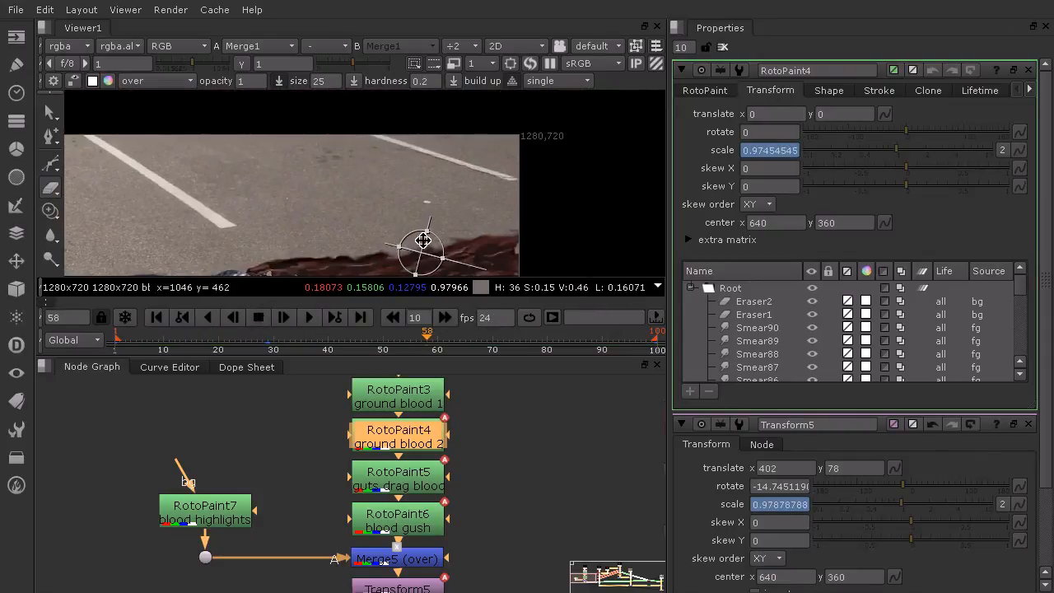
scroll(519, 176, "down", 1)
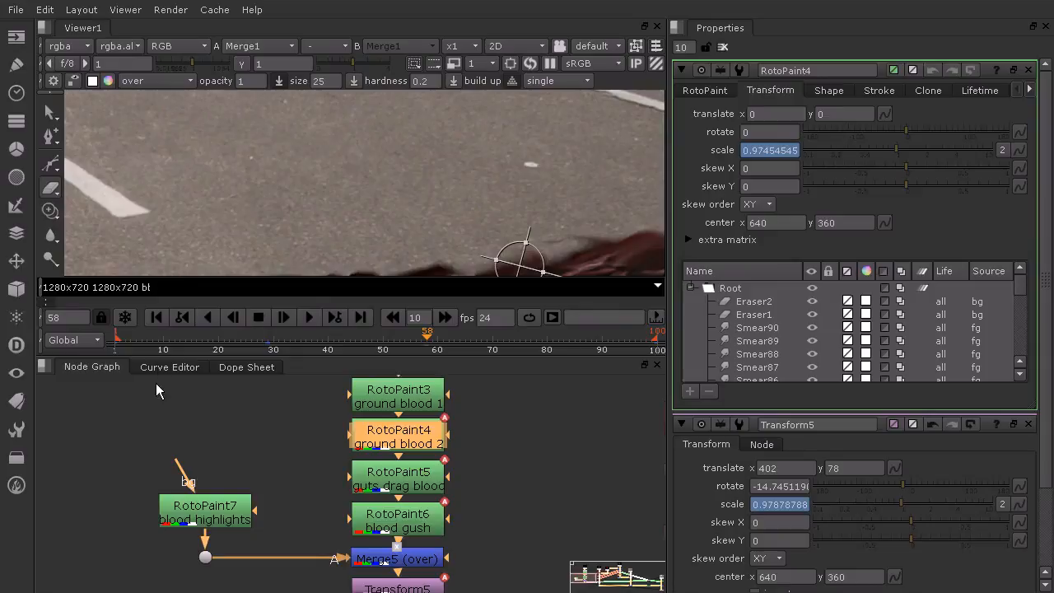
left_click_drag(235, 343, 214, 342)
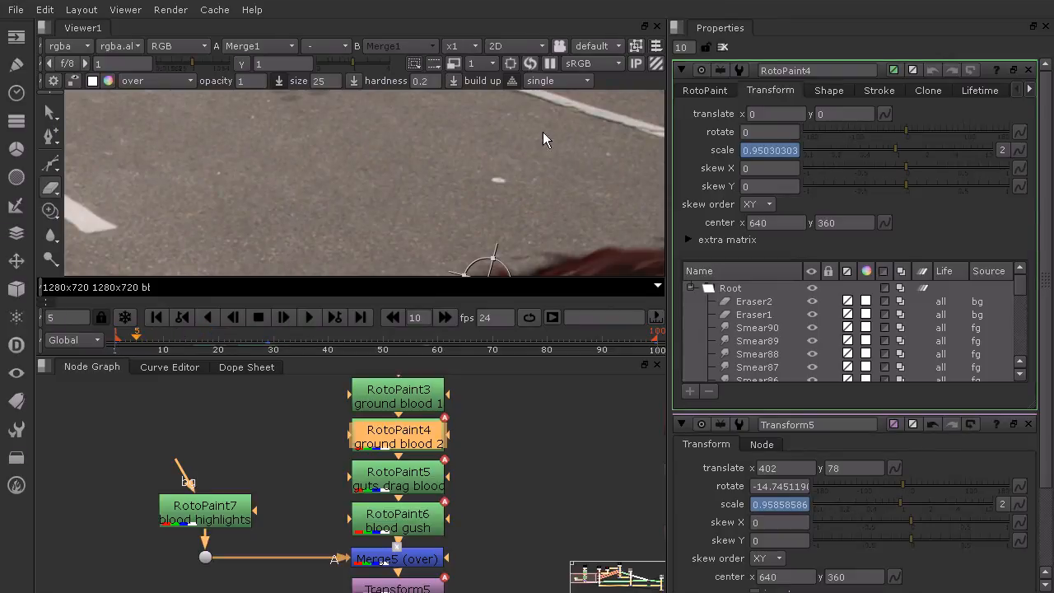
key("l")
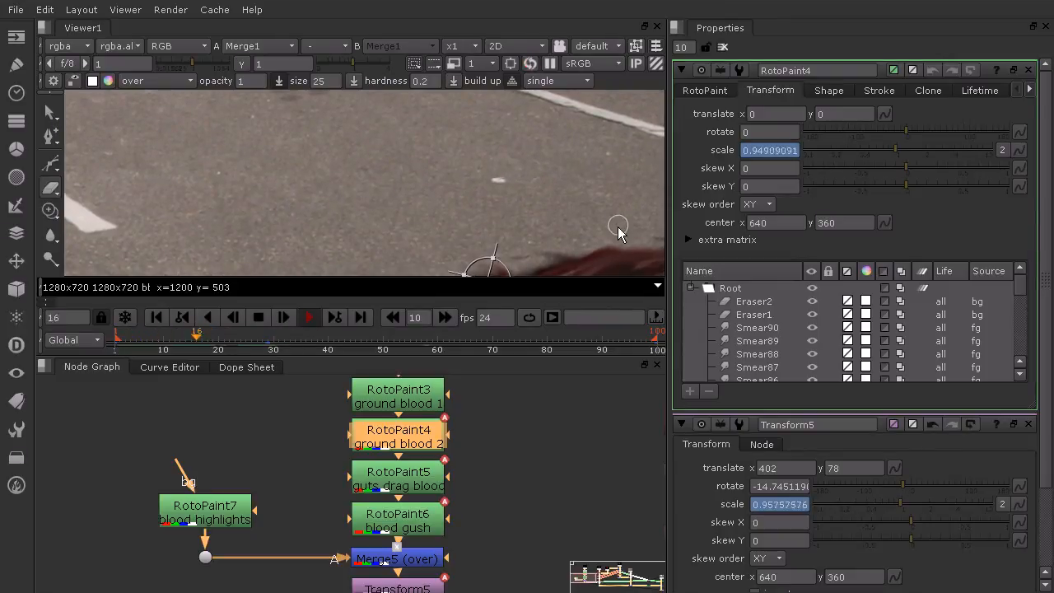
left_click_drag(211, 343, 188, 343)
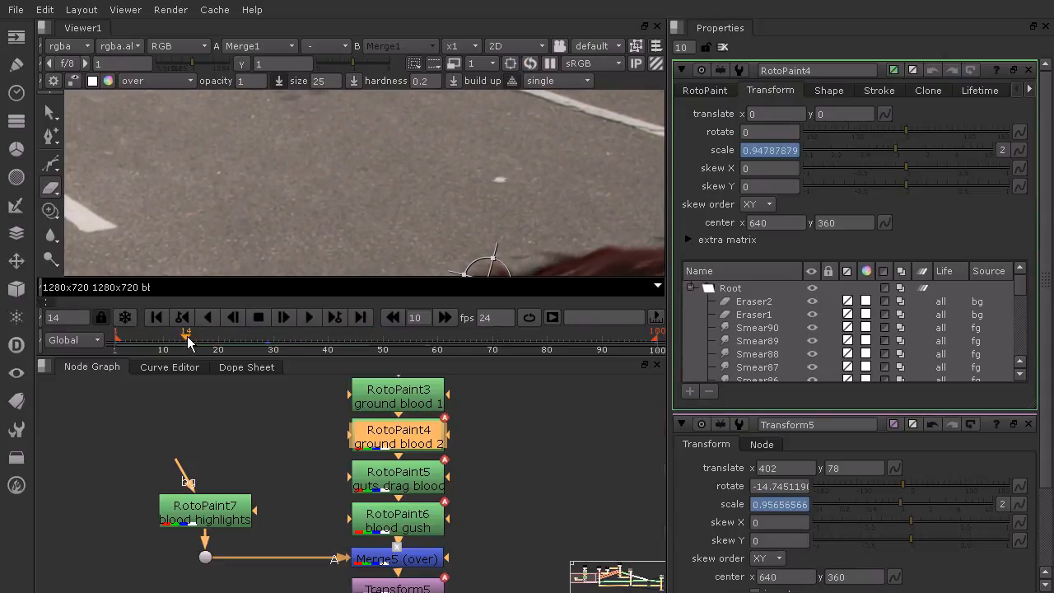
Open the settings of the Transform2 node below Read2 (ZombieCrawl_finalframe.png)
scroll(531, 460, "down", 2)
middle_click_drag(534, 451, 31, 444)
scroll(333, 435, "down", 1)
middle_click_drag(333, 435, 258, 521)
middle_click_drag(504, 529, 379, 528)
scroll(288, 442, "up", 4)
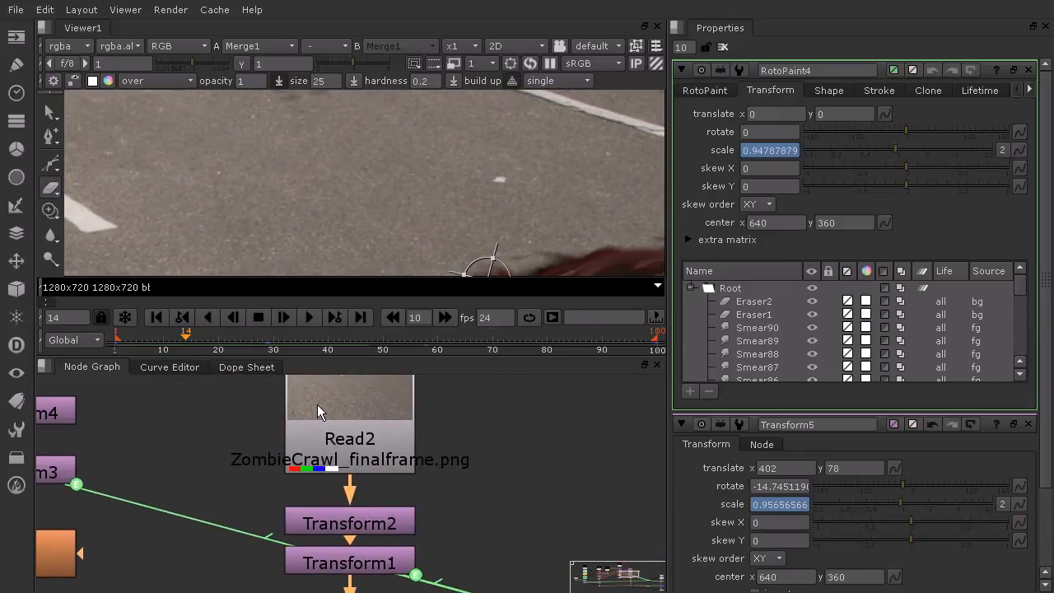
middle_click_drag(318, 406, 321, 445)
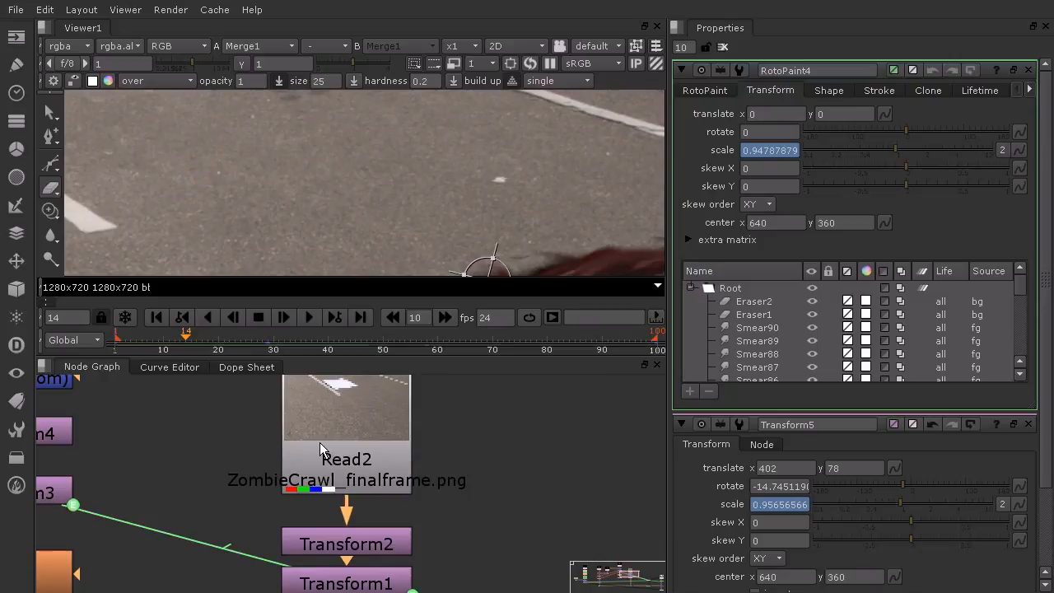
double_click(341, 548)
Nudge Transform2's x translate through 1, 2 and 3, and set it to 5
left_click(782, 113)
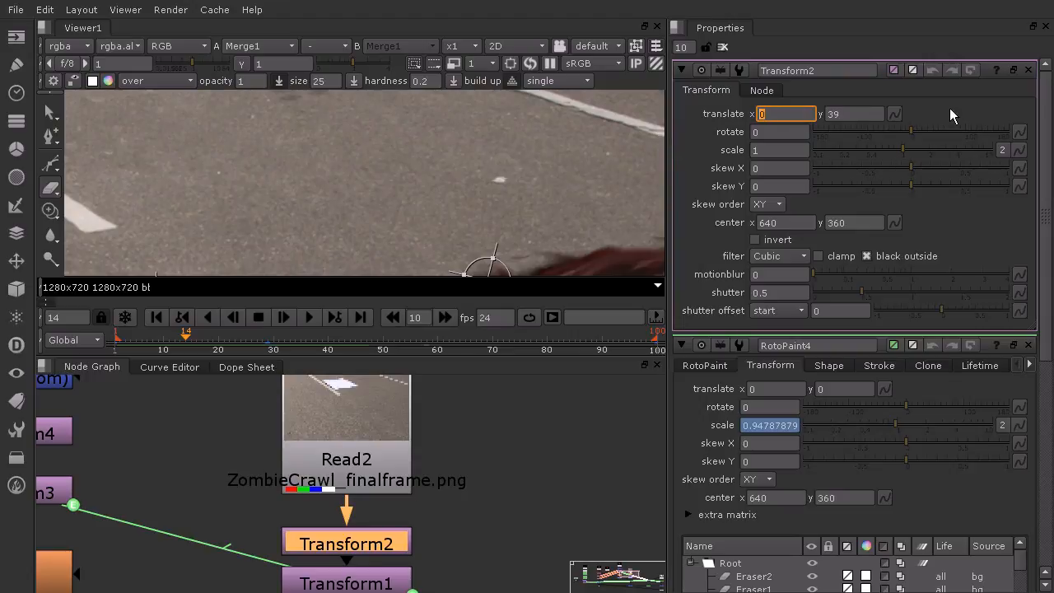
type("1")
key("Return")
left_click(787, 116)
type("2")
key("Return")
left_click(803, 112)
type("3")
key("Return")
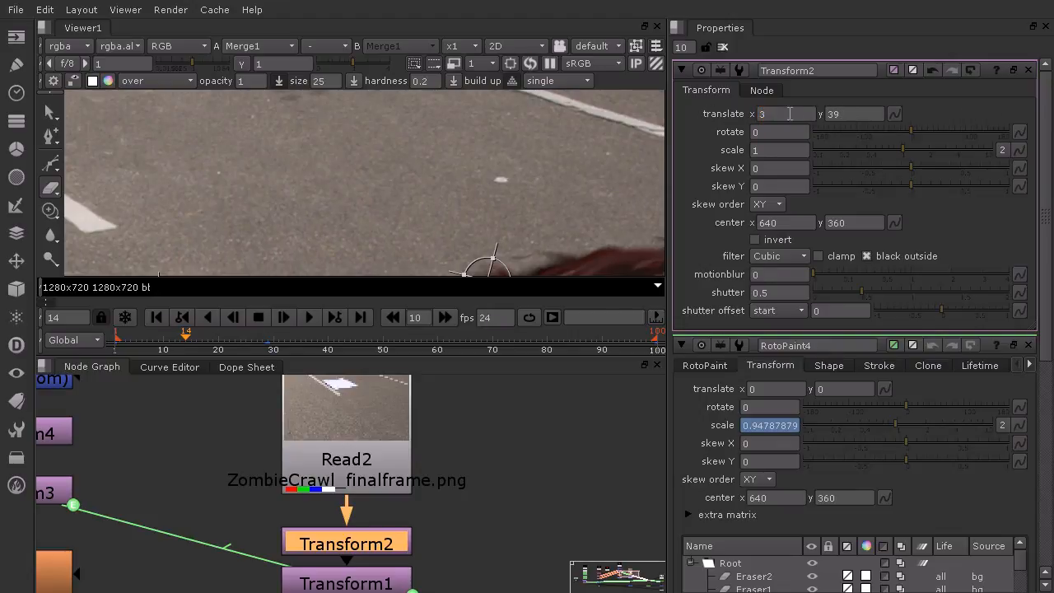
left_click(768, 114)
key("Return")
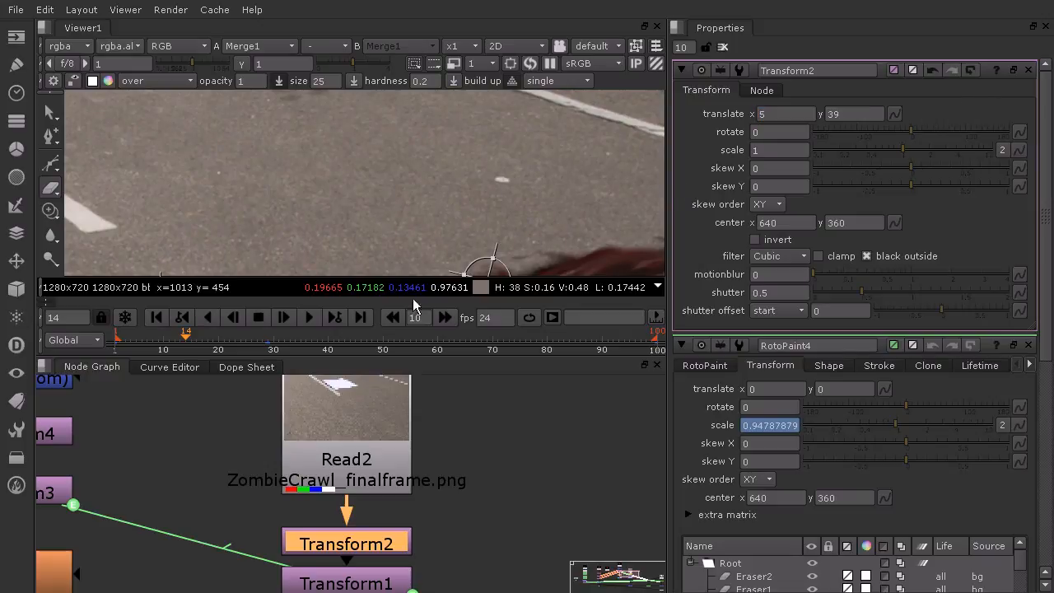
Play back the shot from the early frames and check the pavement alignment and the growing blood trail
left_click(311, 318)
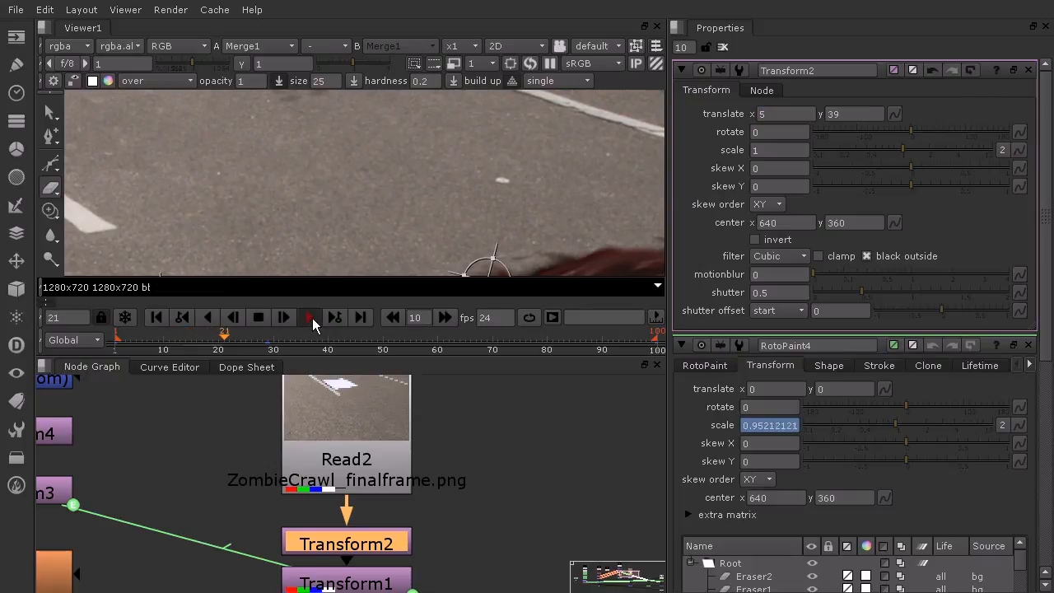
left_click(175, 351)
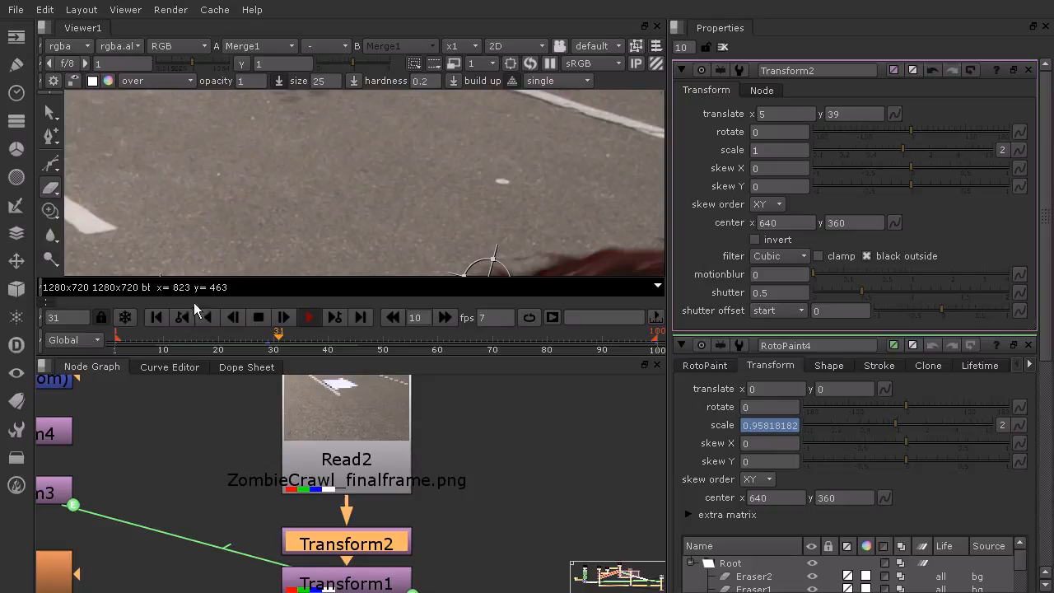
left_click(123, 352)
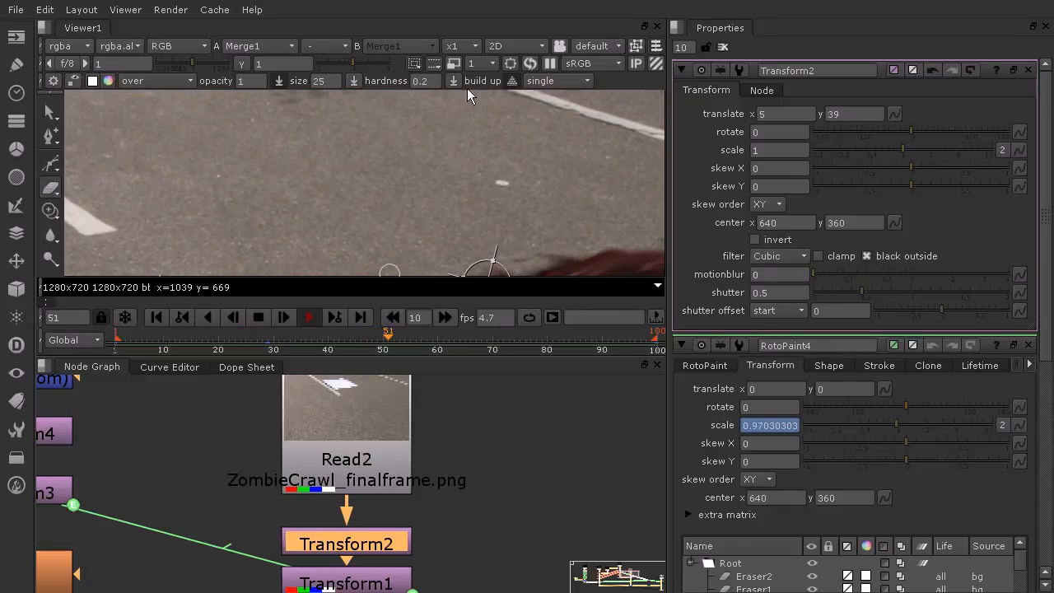
scroll(459, 163, "down", 4)
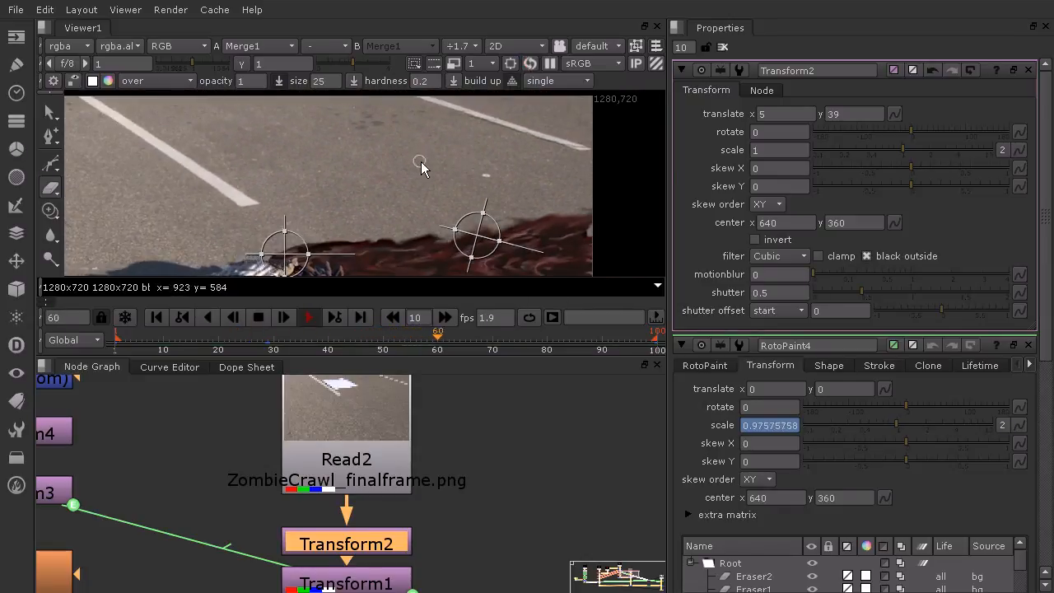
middle_click_drag(420, 161, 535, 92)
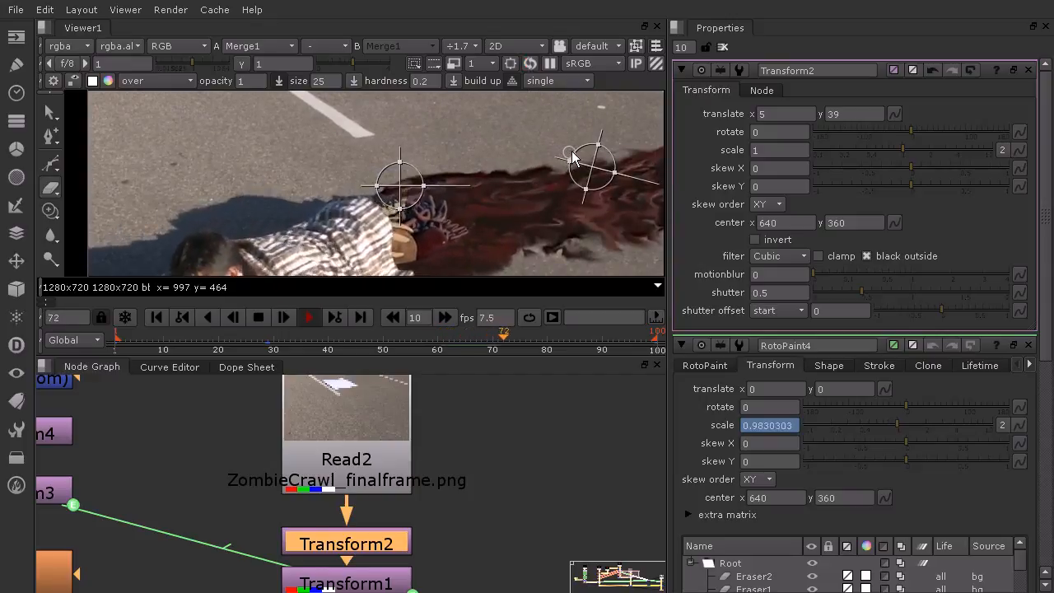
middle_click_drag(601, 206, 556, 165)
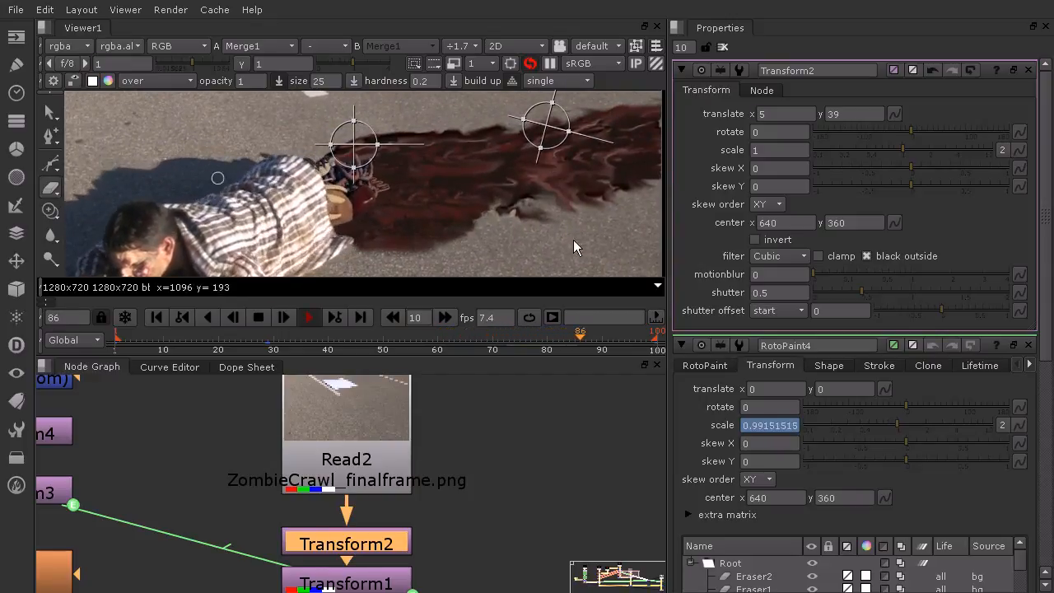